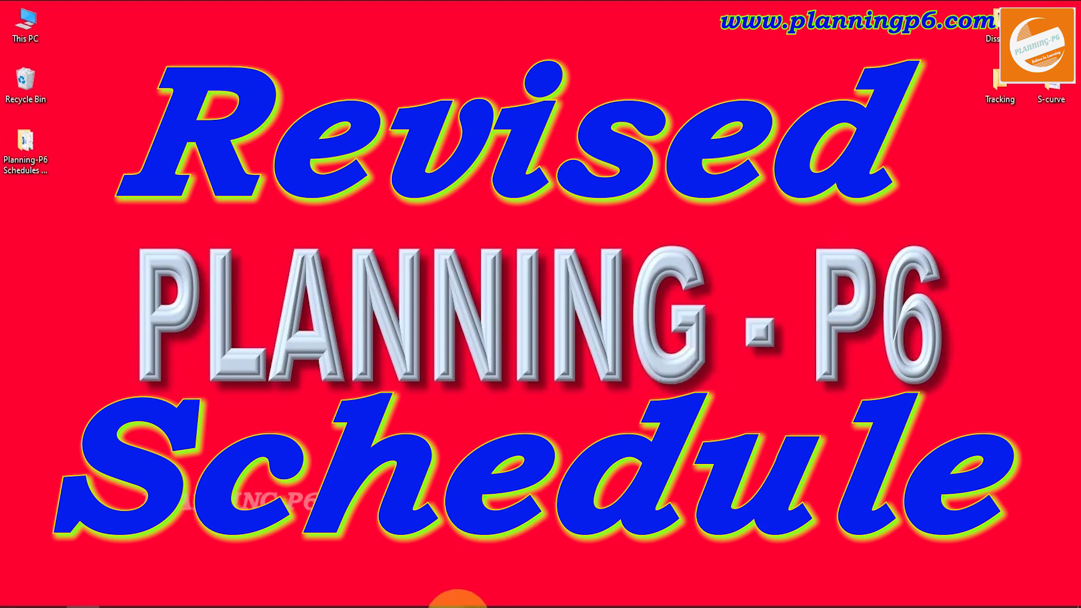
Launch Primavera P6 and bring up the Villa project single floor schedule.
{"action": "left_click", "coordinate": [448, 605]}
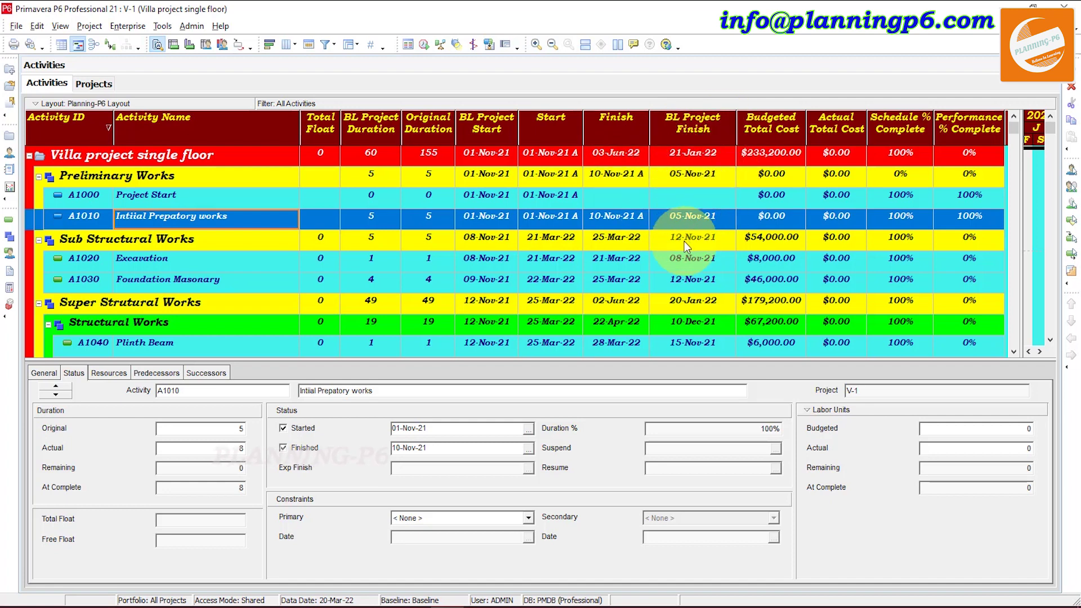
Reschedule the Villa project against the 20-Mar-22 data date from the Schedule dialog.
{"action": "left_click", "coordinate": [424, 45]}
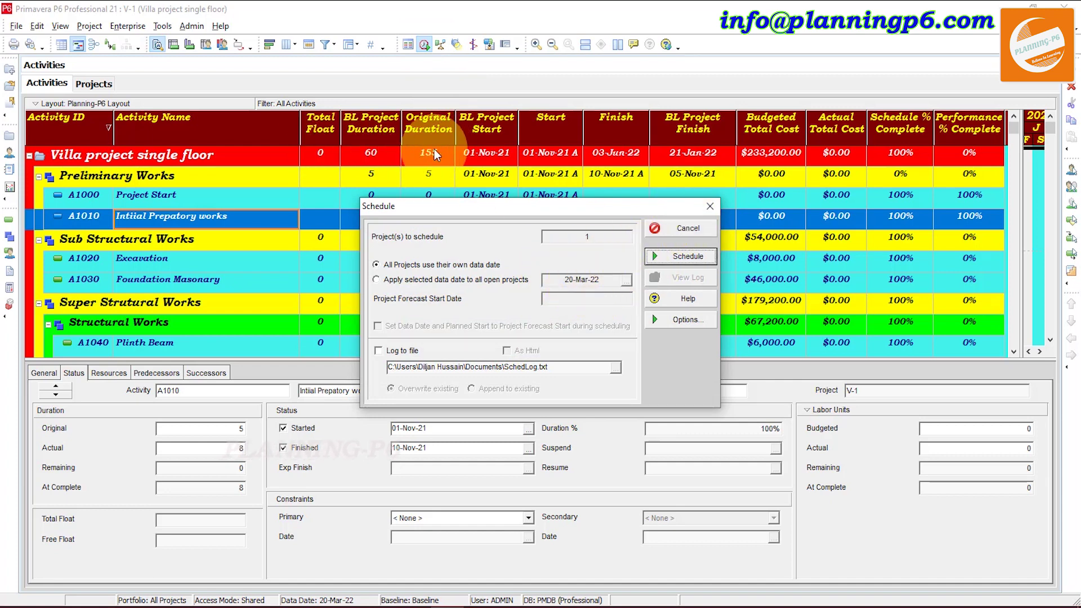
{"action": "left_click", "coordinate": [647, 255]}
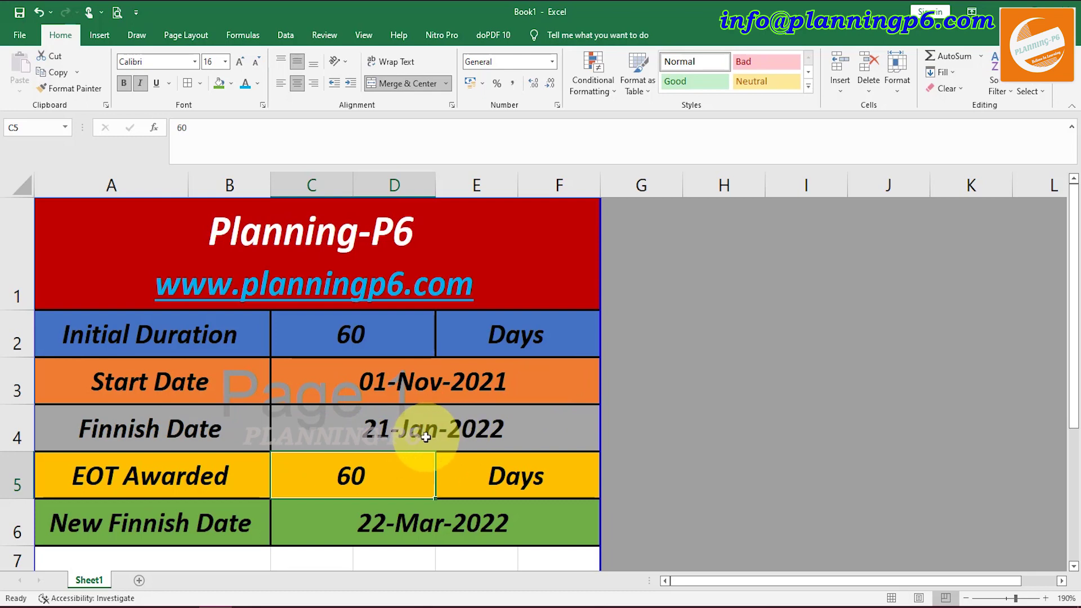
Check the 21-Jan-2022 finish in C4 and the =C4+C5 formula in C6.
{"action": "scroll", "coordinate": [519, 428], "scroll_direction": "down", "scroll_amount": 1}
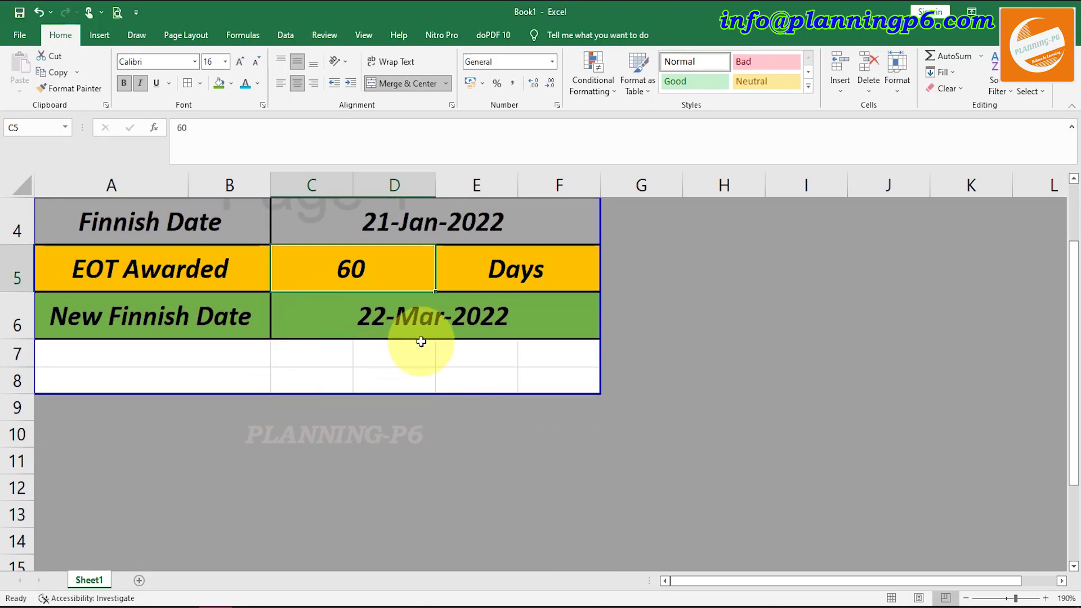
{"action": "scroll", "coordinate": [408, 318], "scroll_direction": "up", "scroll_amount": 1}
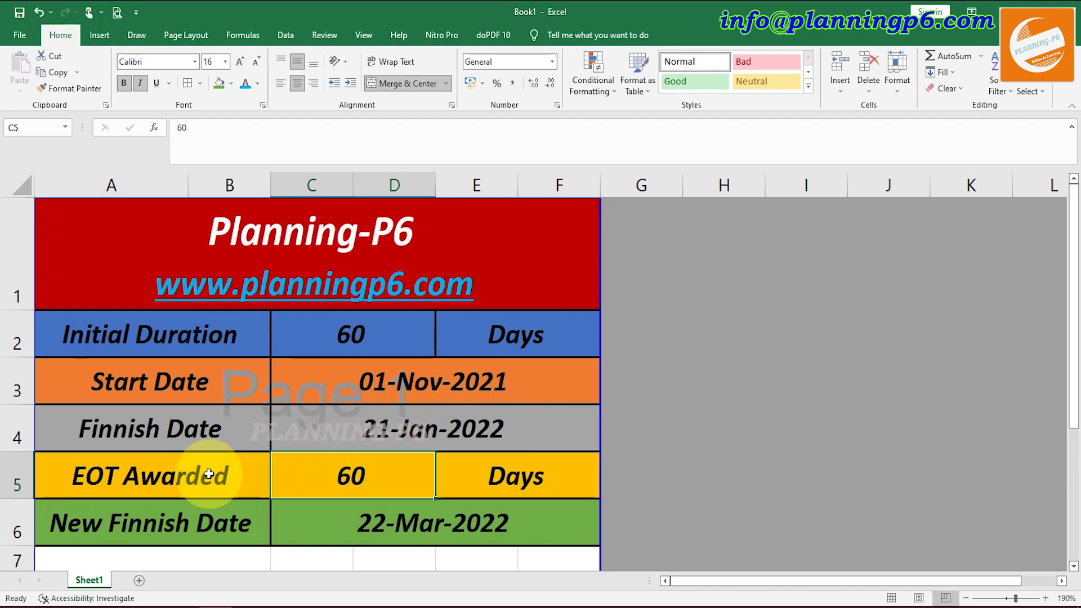
{"action": "left_click", "coordinate": [386, 444]}
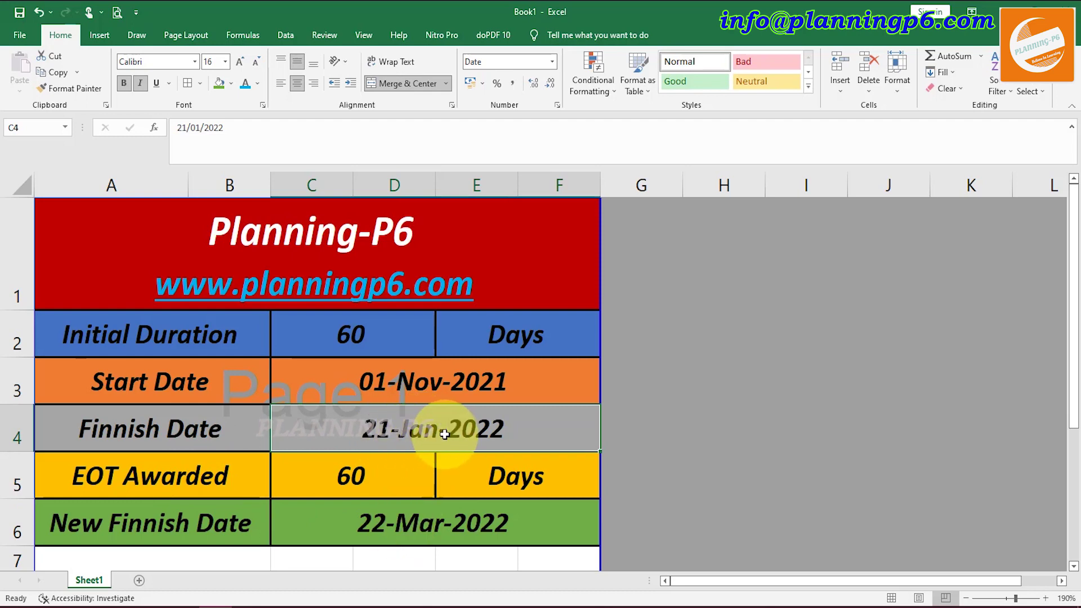
{"action": "left_click", "coordinate": [441, 518]}
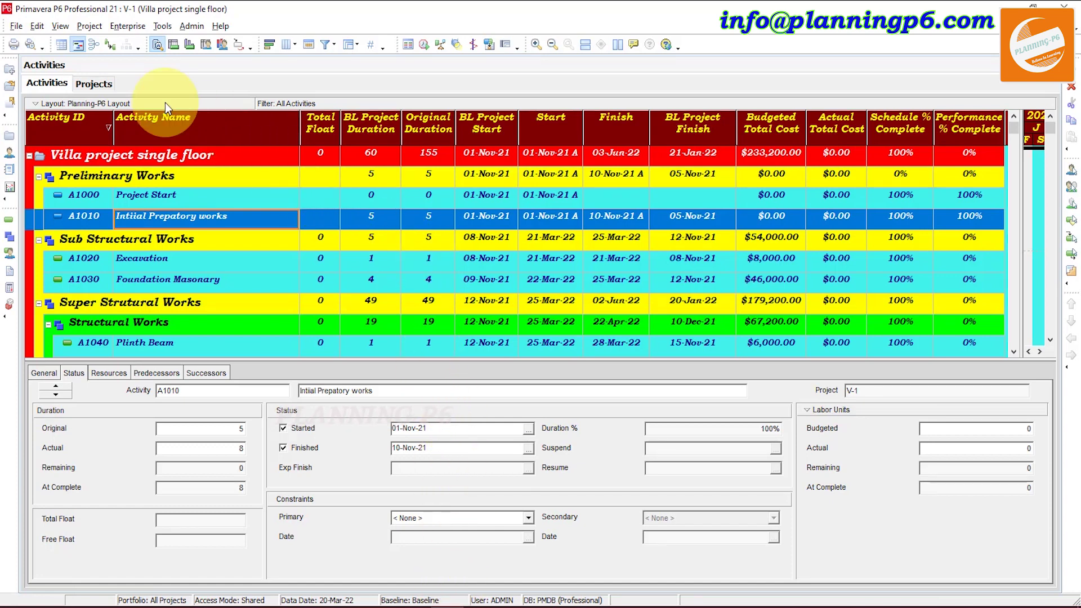
Assign <Current Project> as the primary user baseline via Project > Assign Baselines.
{"action": "left_click", "coordinate": [89, 26]}
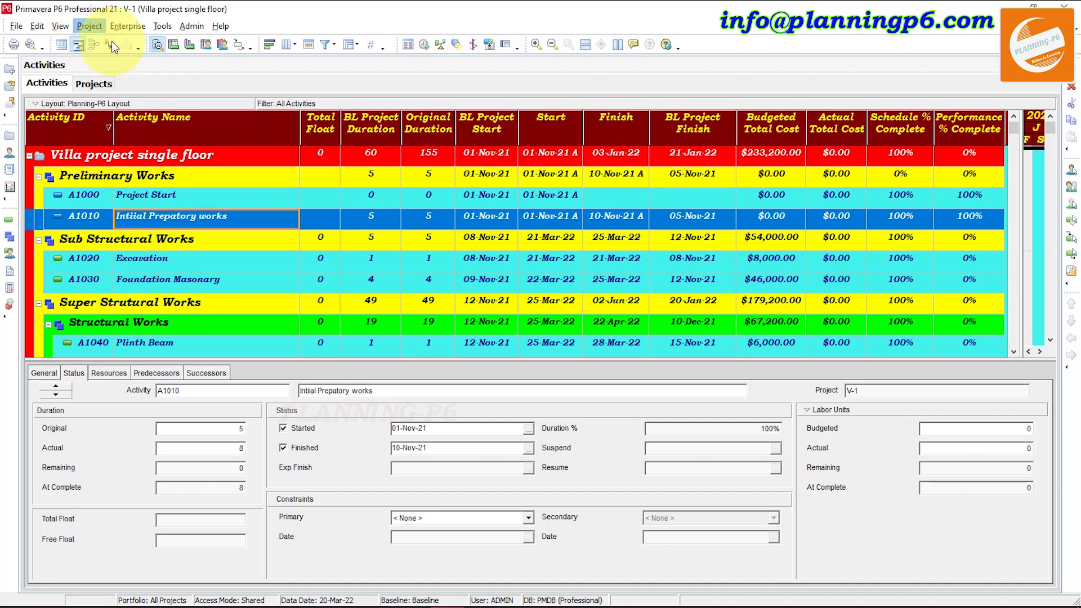
{"action": "left_click", "coordinate": [112, 43]}
{"action": "left_click", "coordinate": [453, 330]}
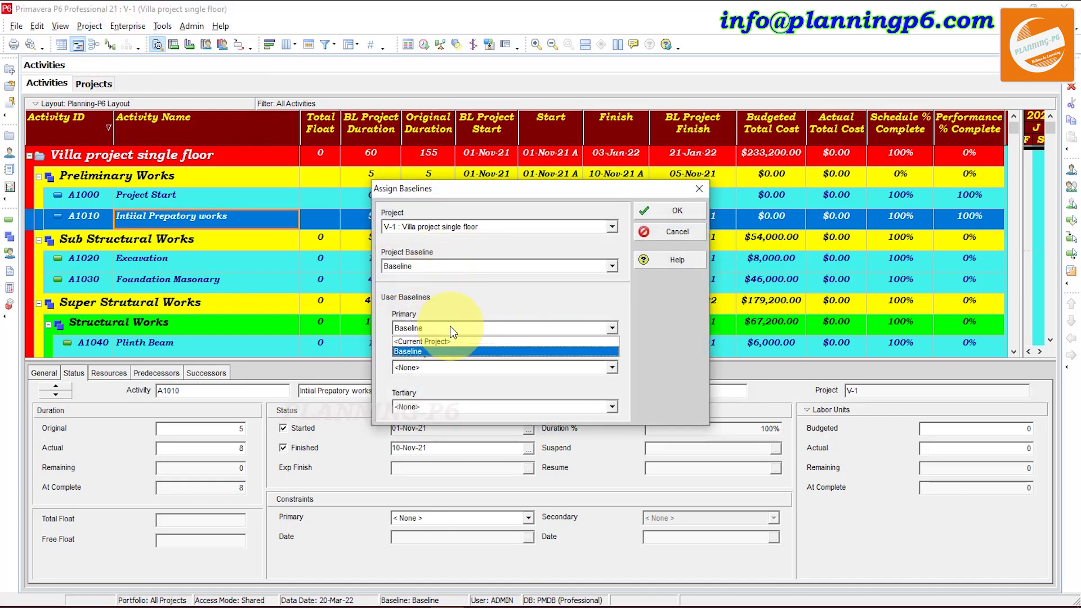
{"action": "left_click", "coordinate": [447, 342]}
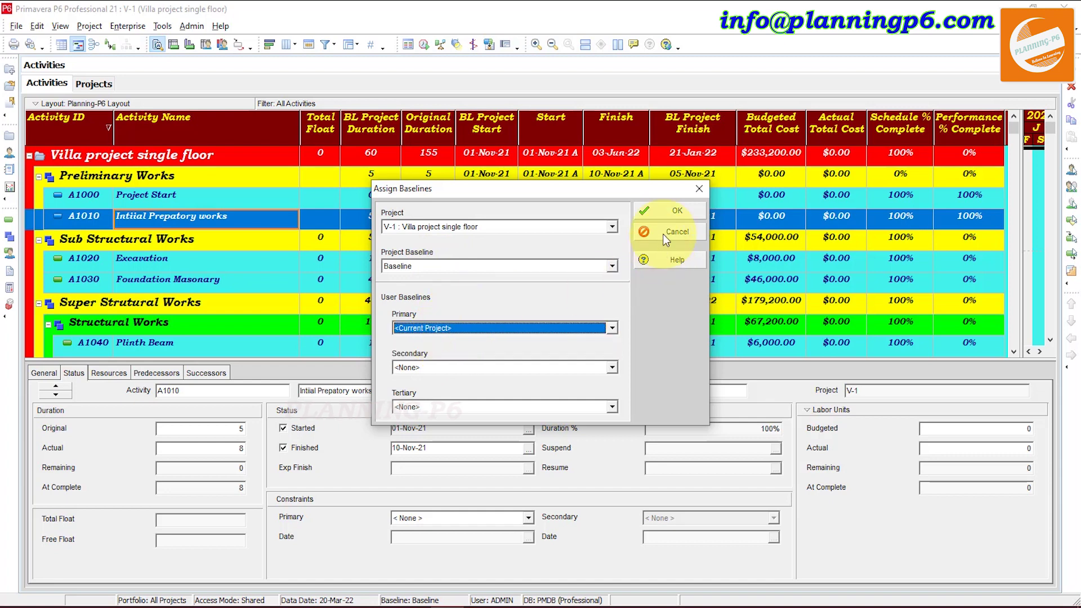
{"action": "left_click", "coordinate": [672, 210]}
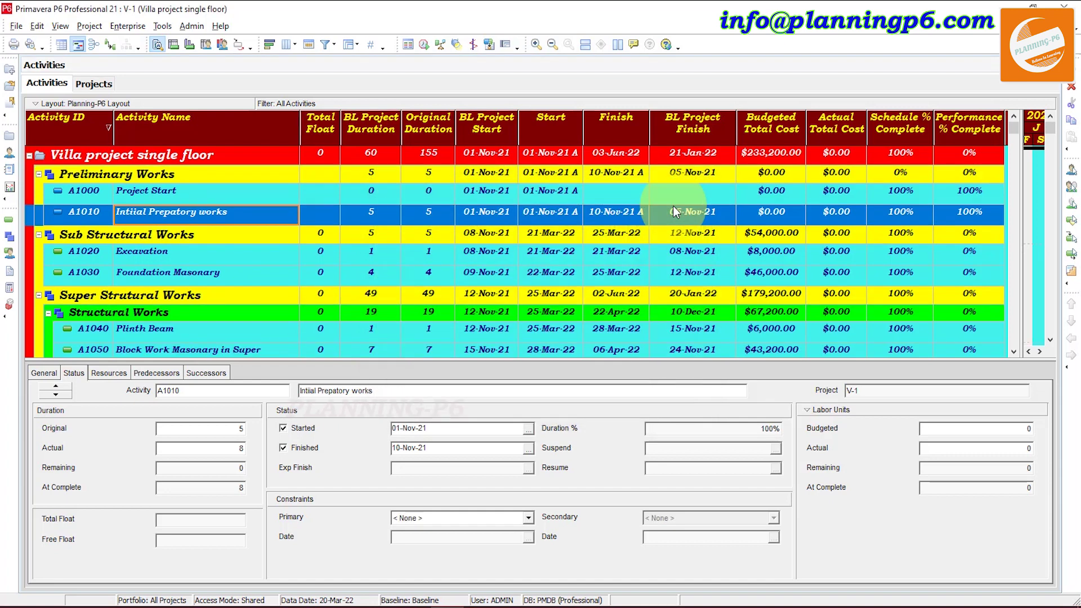
Assign <Current Project> as the project baseline as well.
{"action": "left_click", "coordinate": [89, 26]}
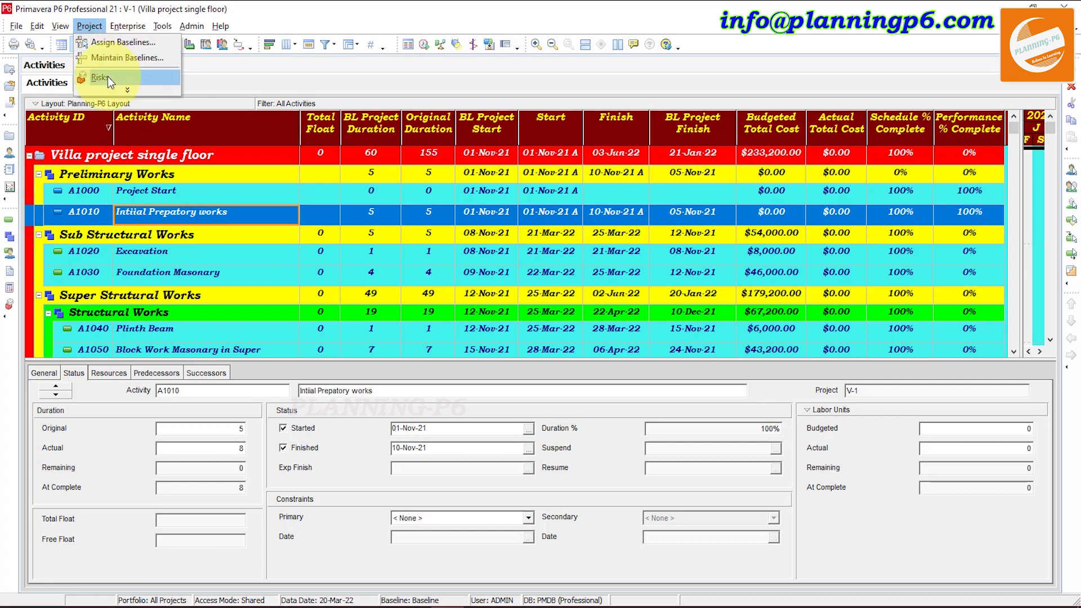
{"action": "left_click", "coordinate": [129, 43]}
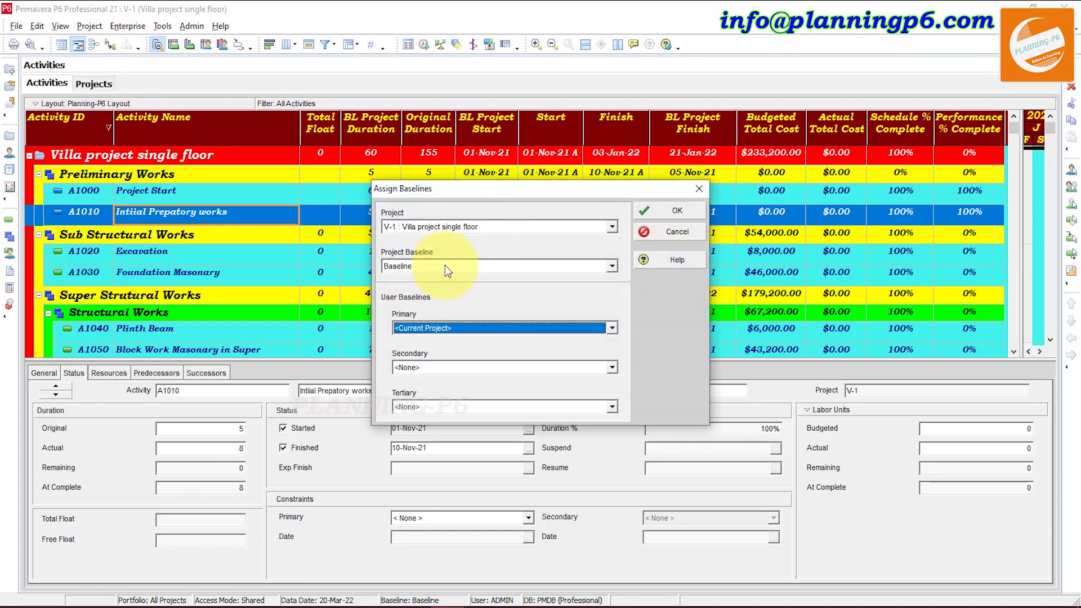
{"action": "left_click", "coordinate": [445, 267]}
{"action": "left_click", "coordinate": [442, 279]}
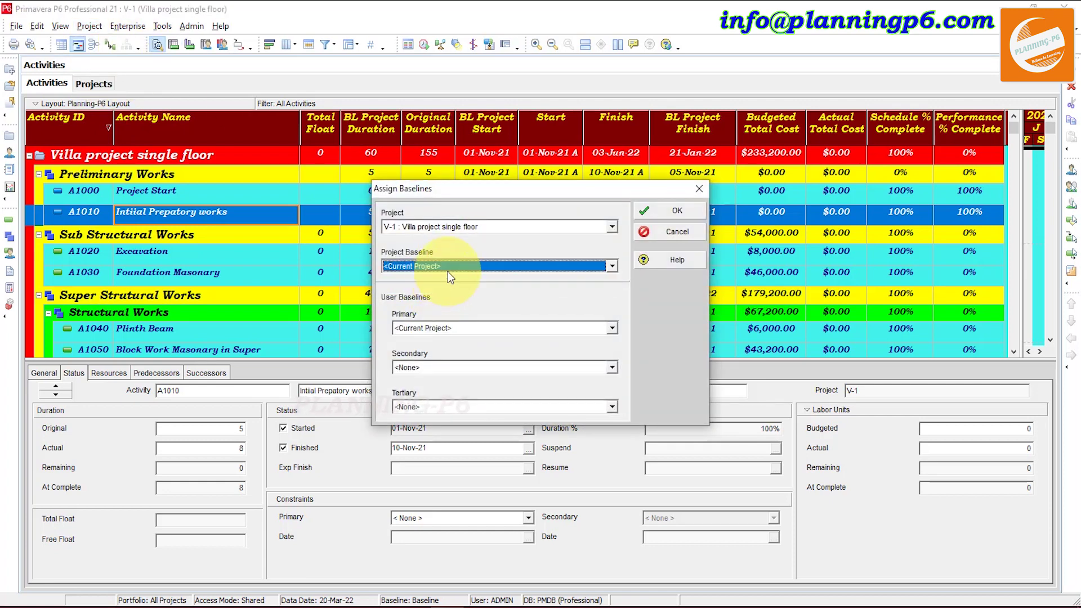
{"action": "left_click", "coordinate": [664, 210]}
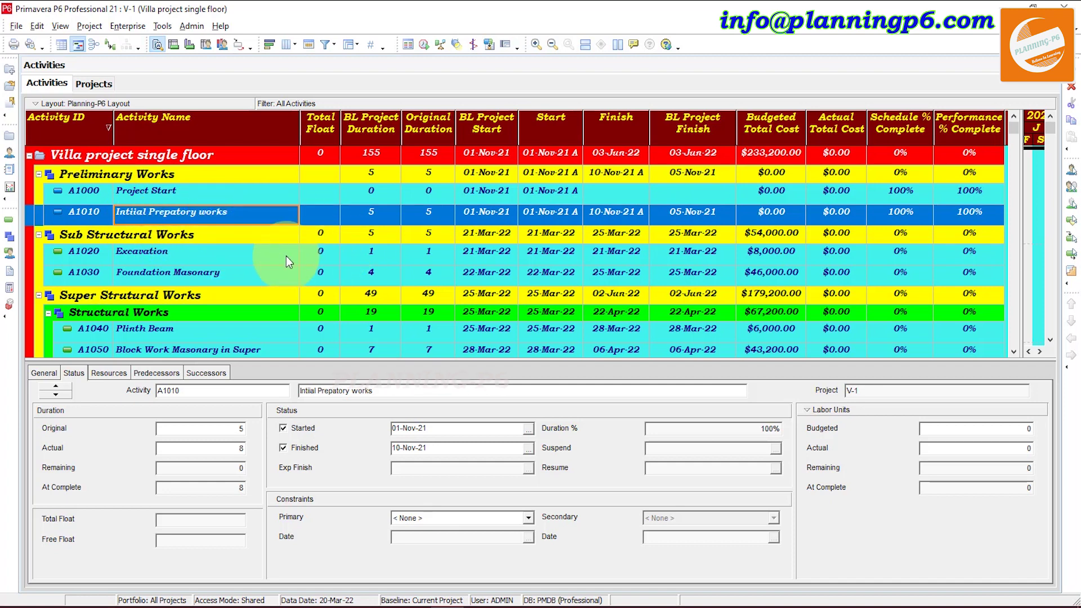
Bring the Excel EOT calculation workbook to the front.
{"action": "left_click", "coordinate": [220, 241]}
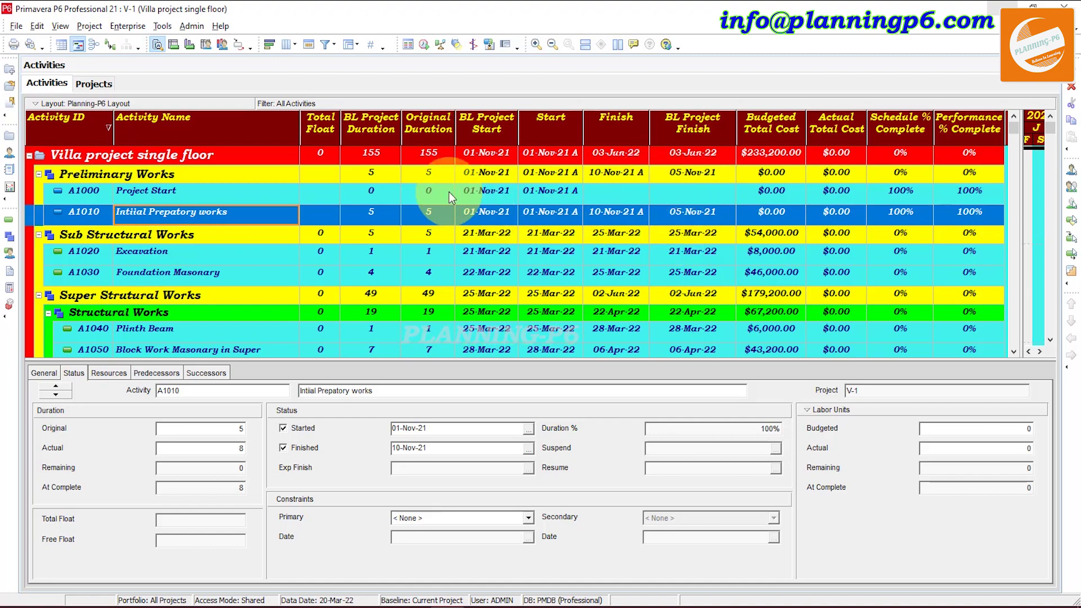
Change EOT Awarded in C5 to 80, 100, then 120 days for 21-May-2022, and minimize Excel.
{"action": "left_click", "coordinate": [231, 602]}
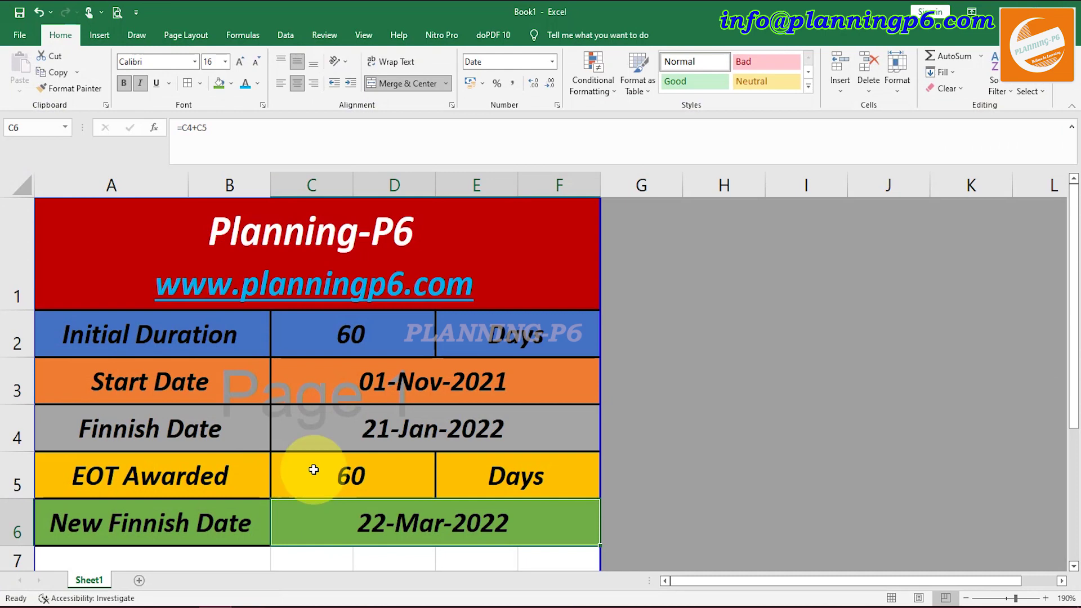
{"action": "double_click", "coordinate": [348, 472]}
{"action": "left_click_drag", "start_coordinate": [347, 472], "coordinate": [274, 465]}
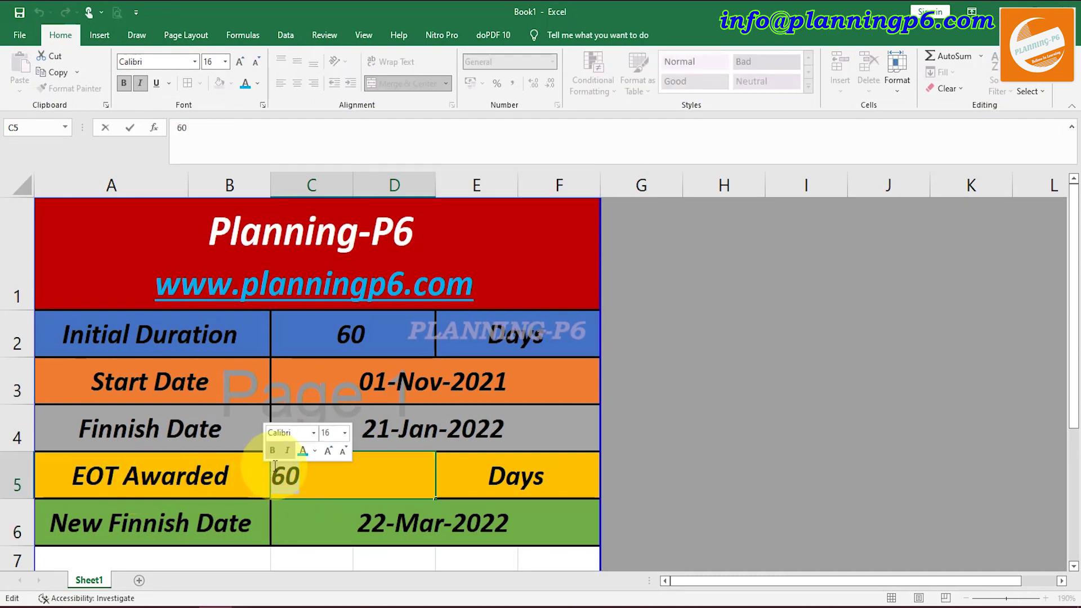
{"action": "type", "text": "8"}
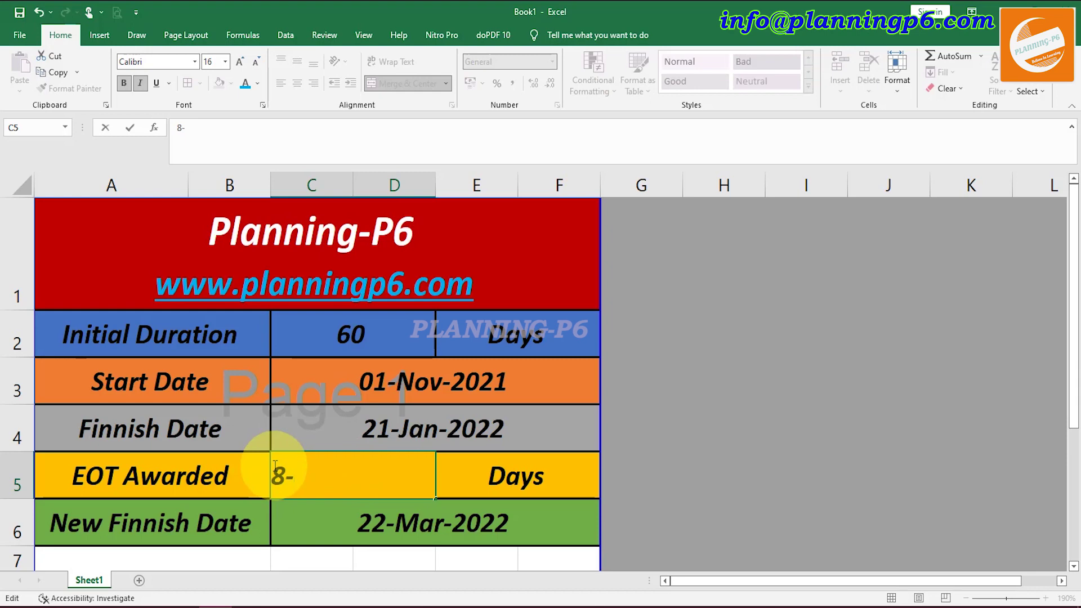
{"action": "type", "text": "0"}
{"action": "key", "text": "Return"}
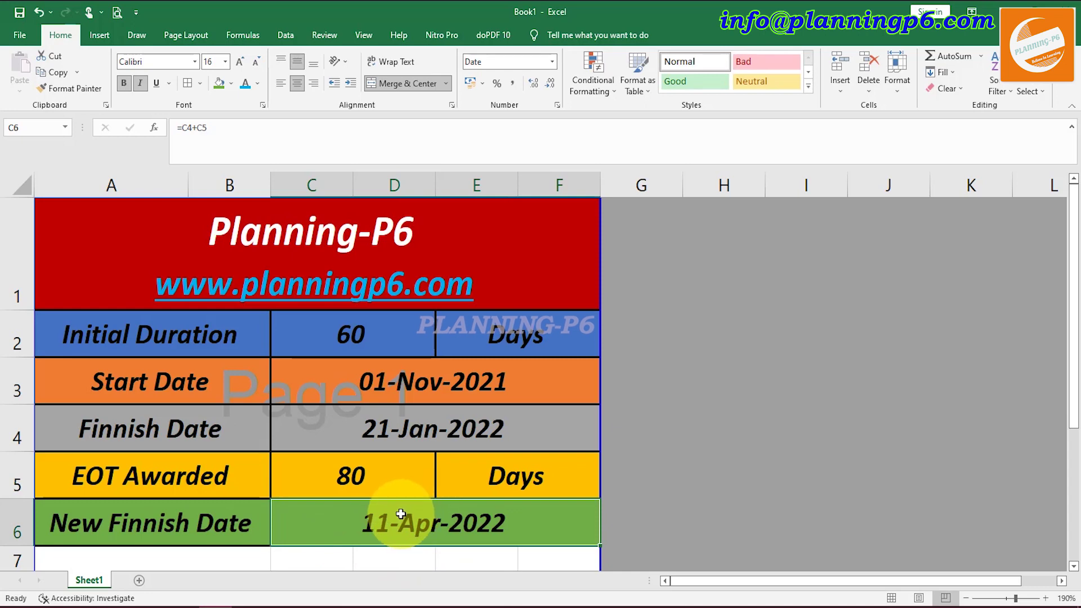
{"action": "left_click", "coordinate": [392, 477]}
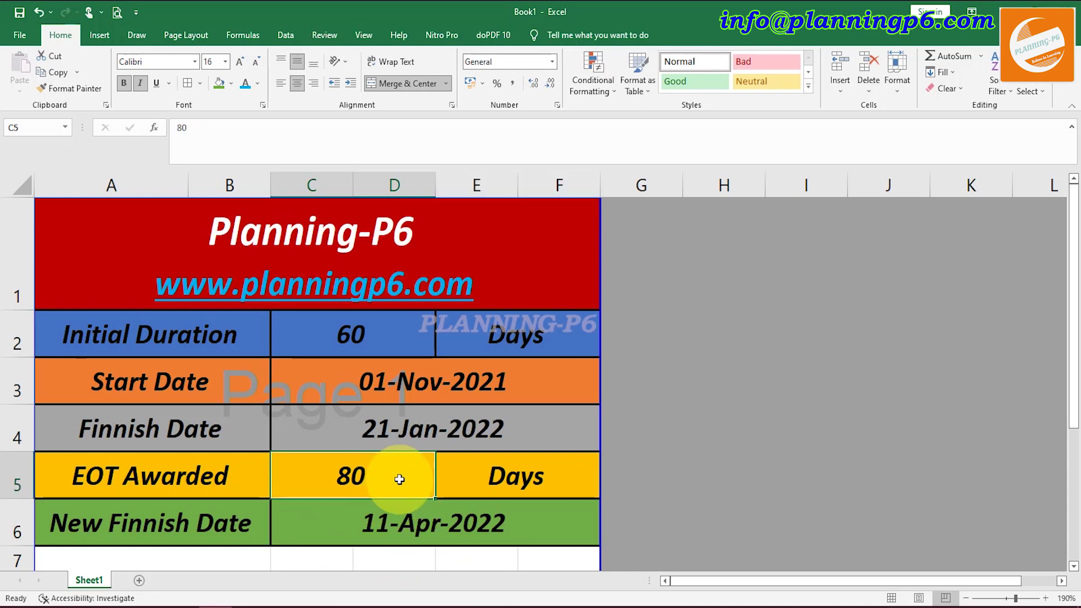
{"action": "type", "text": "100"}
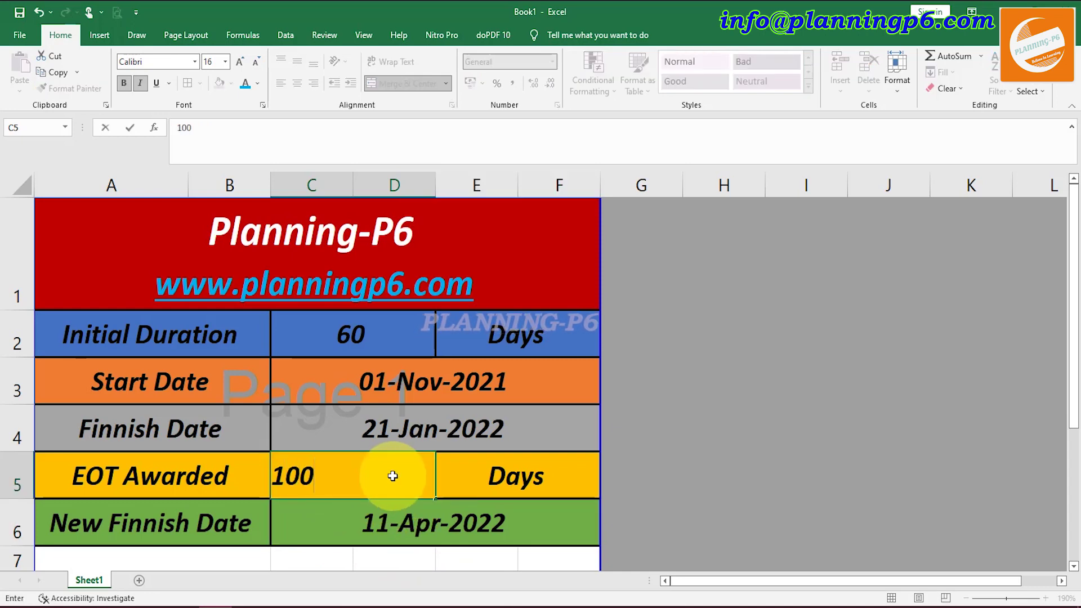
{"action": "key", "text": "Return"}
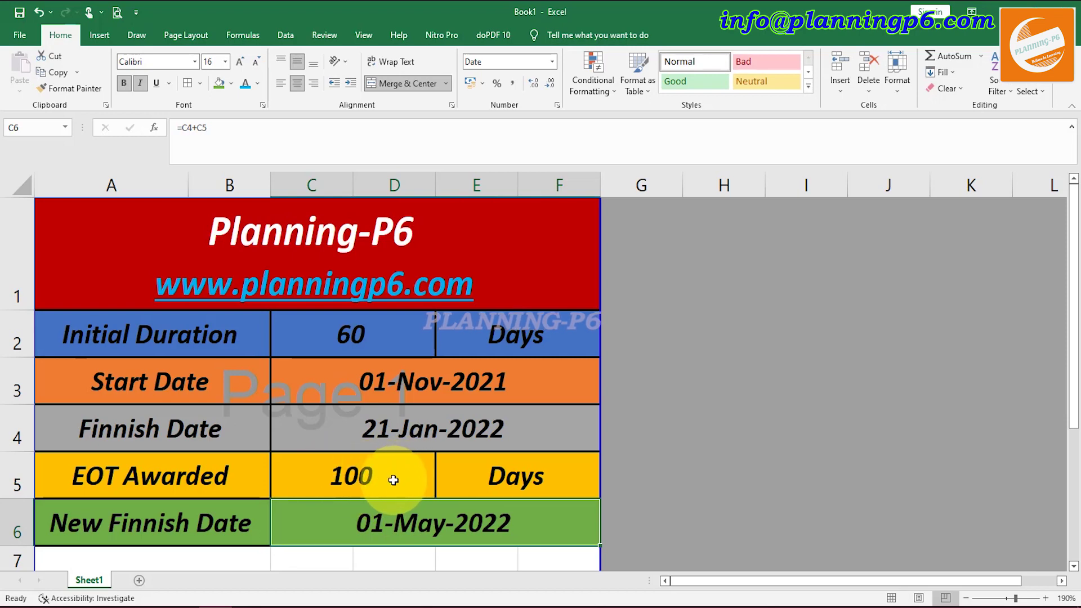
{"action": "left_click", "coordinate": [360, 484]}
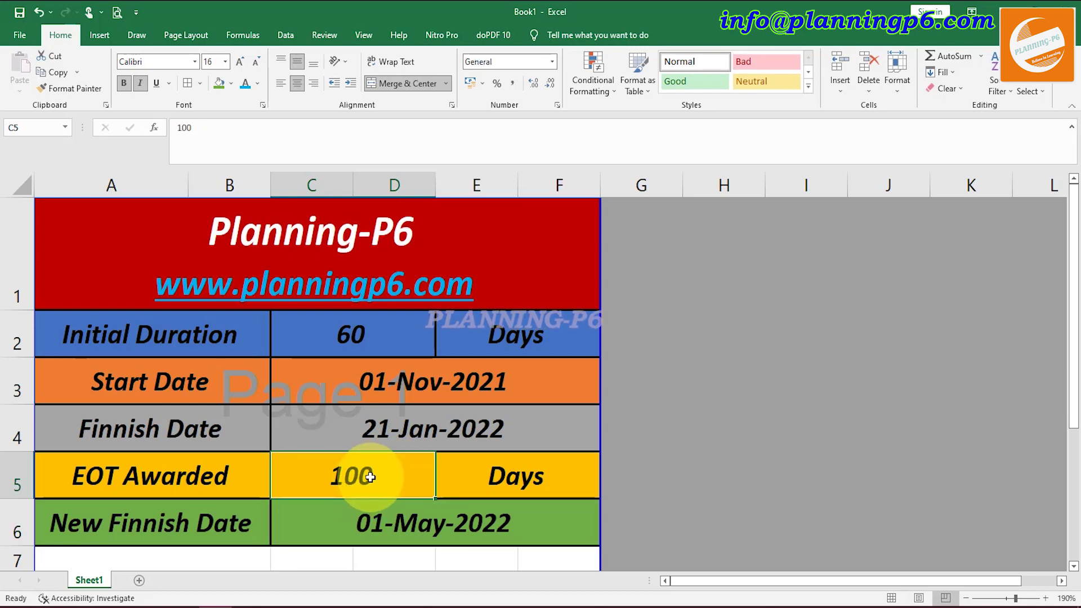
{"action": "type", "text": "120"}
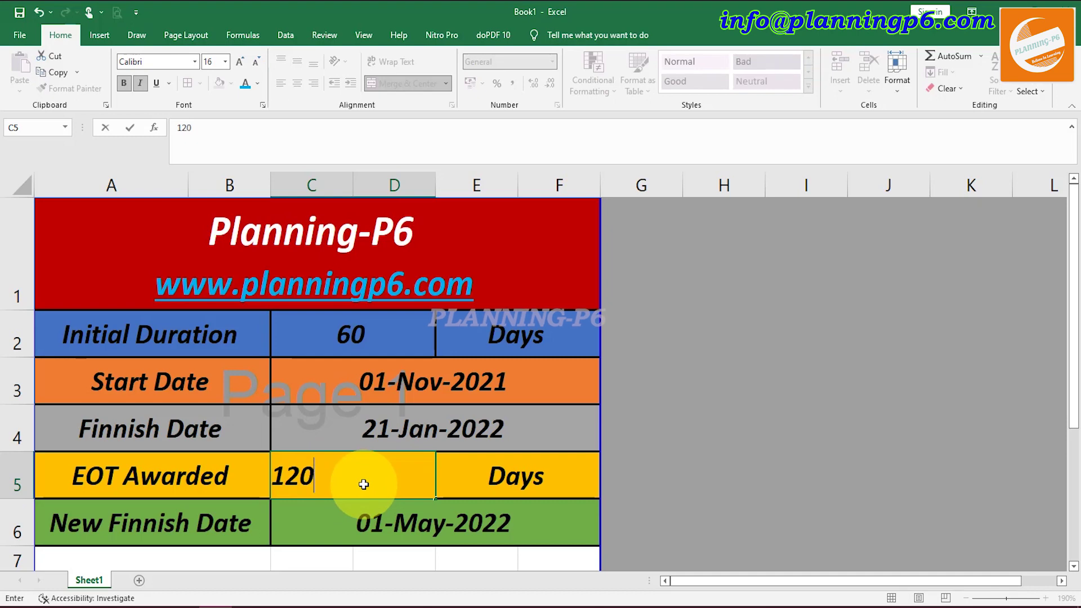
{"action": "key", "text": "Return"}
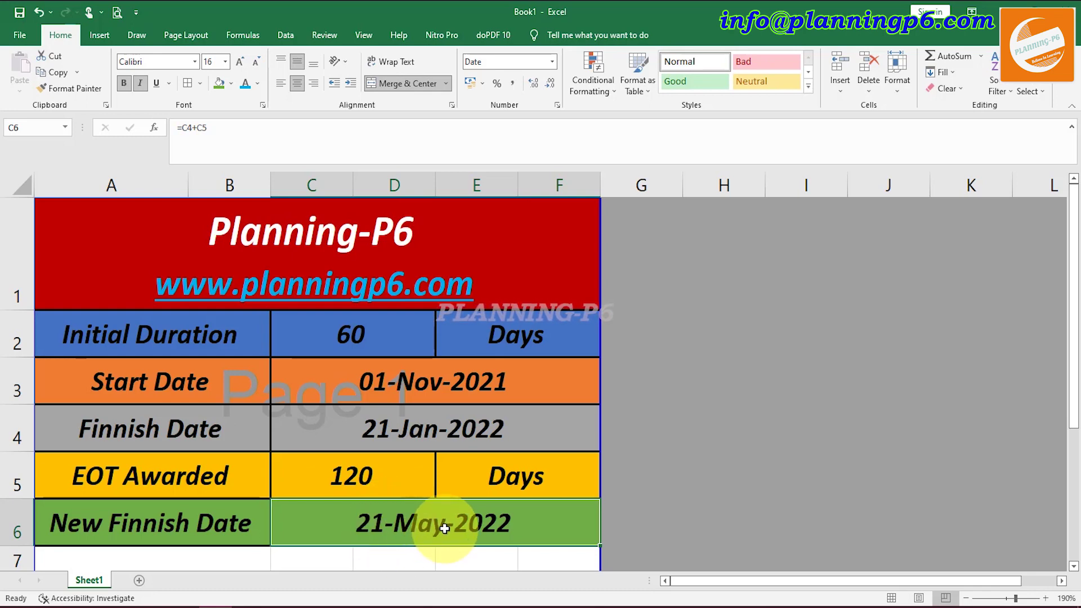
{"action": "left_click", "coordinate": [1004, 10]}
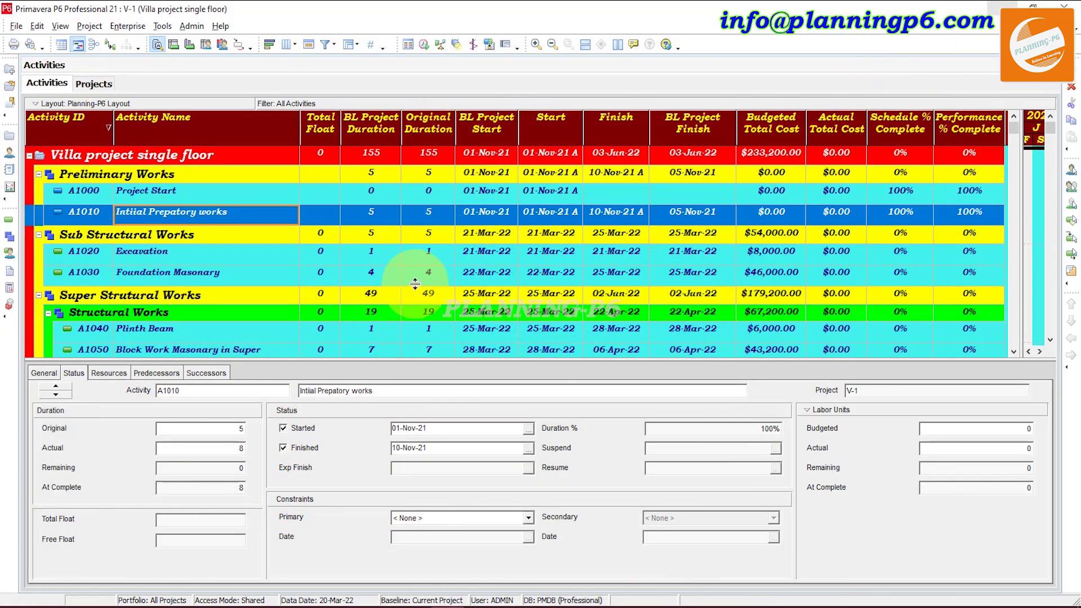
{"action": "scroll", "coordinate": [435, 241], "scroll_direction": "down", "scroll_amount": 2}
{"action": "scroll", "coordinate": [432, 228], "scroll_direction": "up", "scroll_amount": 2}
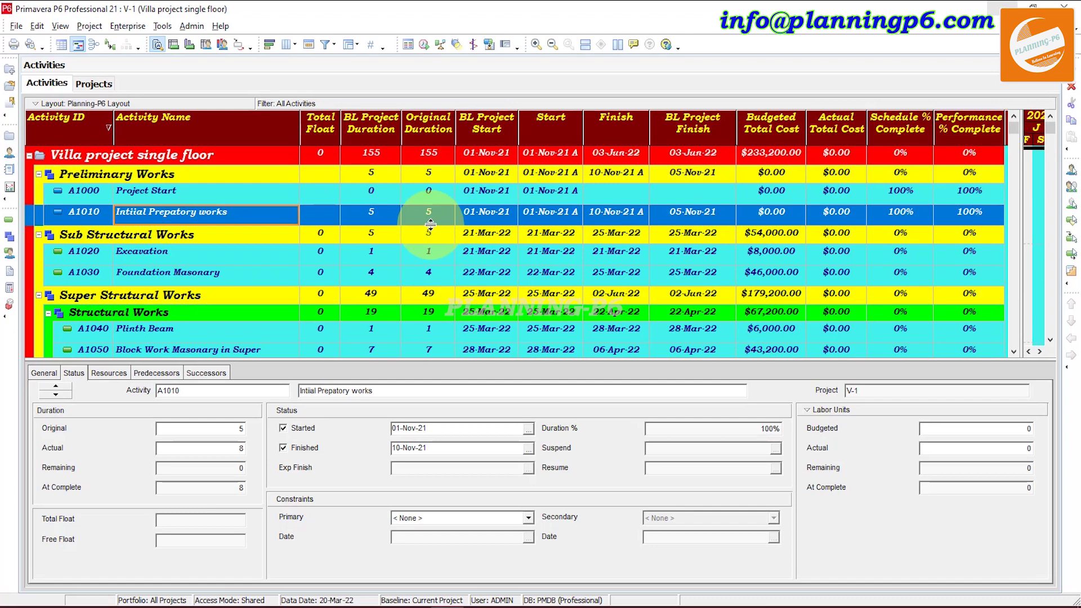
{"action": "scroll", "coordinate": [429, 241], "scroll_direction": "down", "scroll_amount": 1}
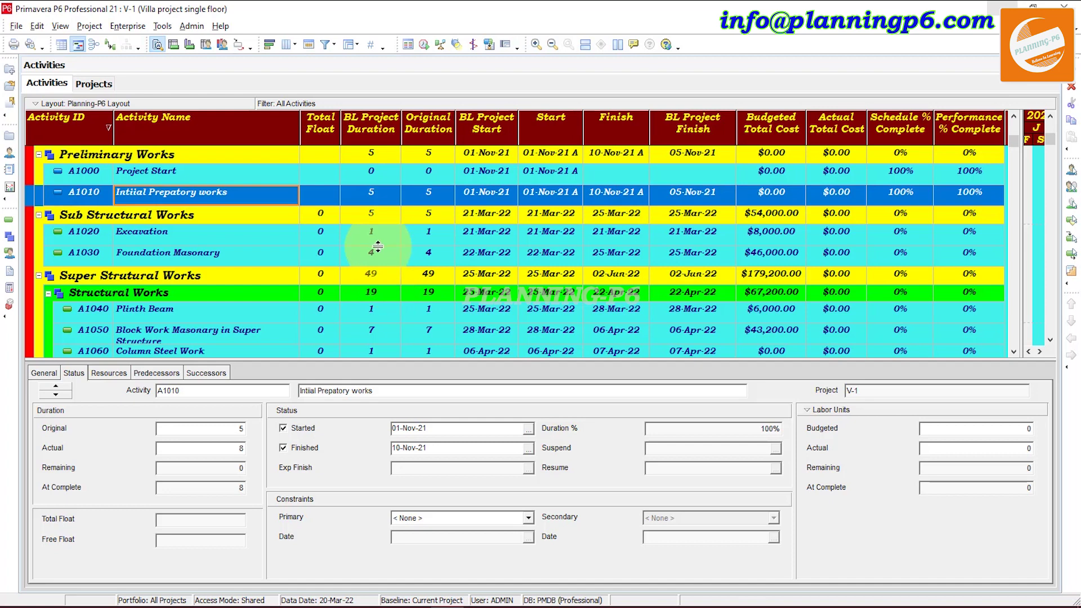
{"action": "scroll", "coordinate": [665, 285], "scroll_direction": "up", "scroll_amount": 1}
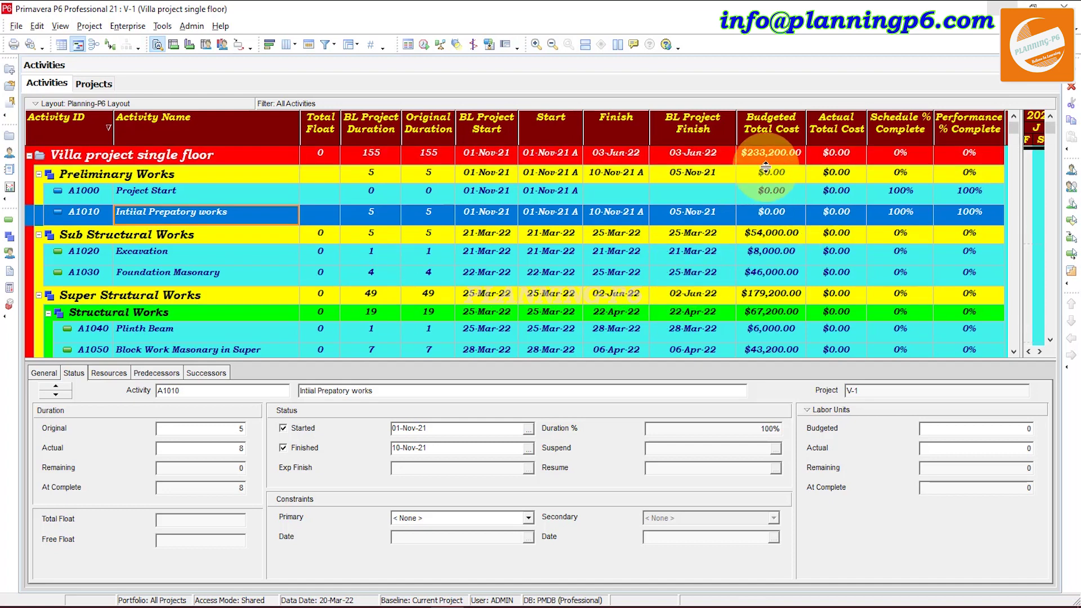
{"action": "scroll", "coordinate": [473, 271], "scroll_direction": "down", "scroll_amount": 1}
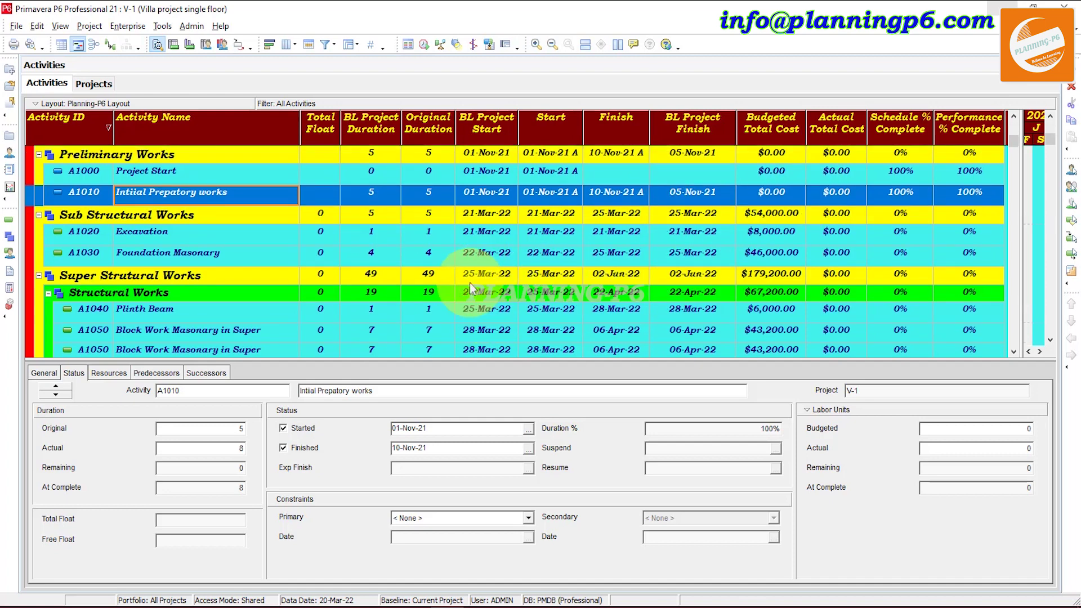
{"action": "scroll", "coordinate": [467, 280], "scroll_direction": "down", "scroll_amount": 1}
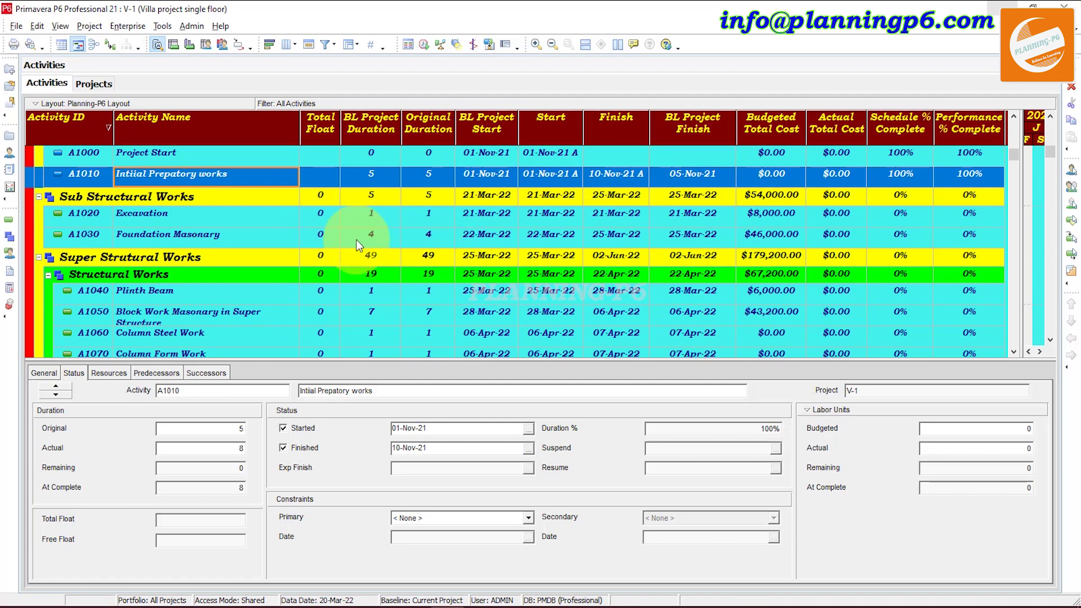
{"action": "scroll", "coordinate": [390, 243], "scroll_direction": "up", "scroll_amount": 2}
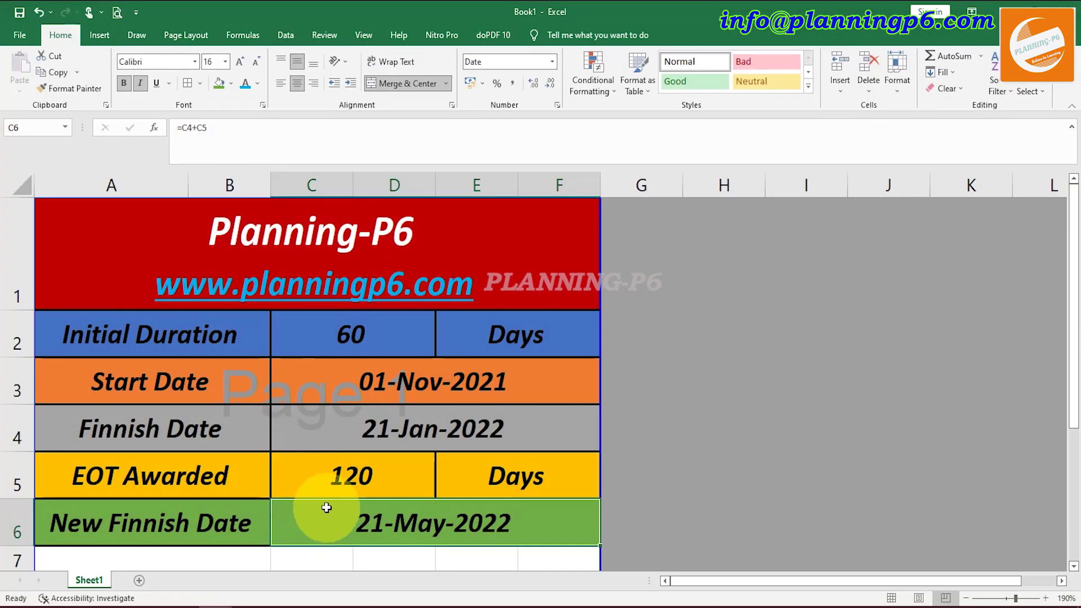
Change EOT Awarded to 160, then 180 days for a 20-Jul-2022 finish, and minimize Excel.
{"action": "left_click", "coordinate": [352, 478]}
{"action": "double_click", "coordinate": [355, 476]}
{"action": "key", "text": "BackSpace"}
{"action": "key", "text": "BackSpace"}
{"action": "type", "text": "60"}
{"action": "key", "text": "Return"}
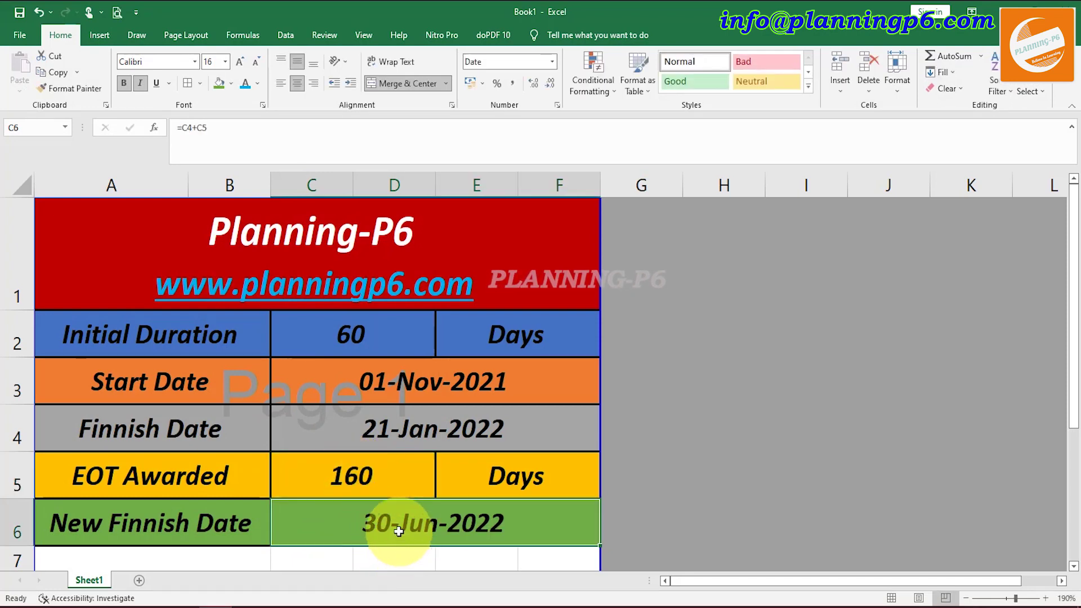
{"action": "left_click", "coordinate": [385, 482]}
{"action": "type", "text": "1"}
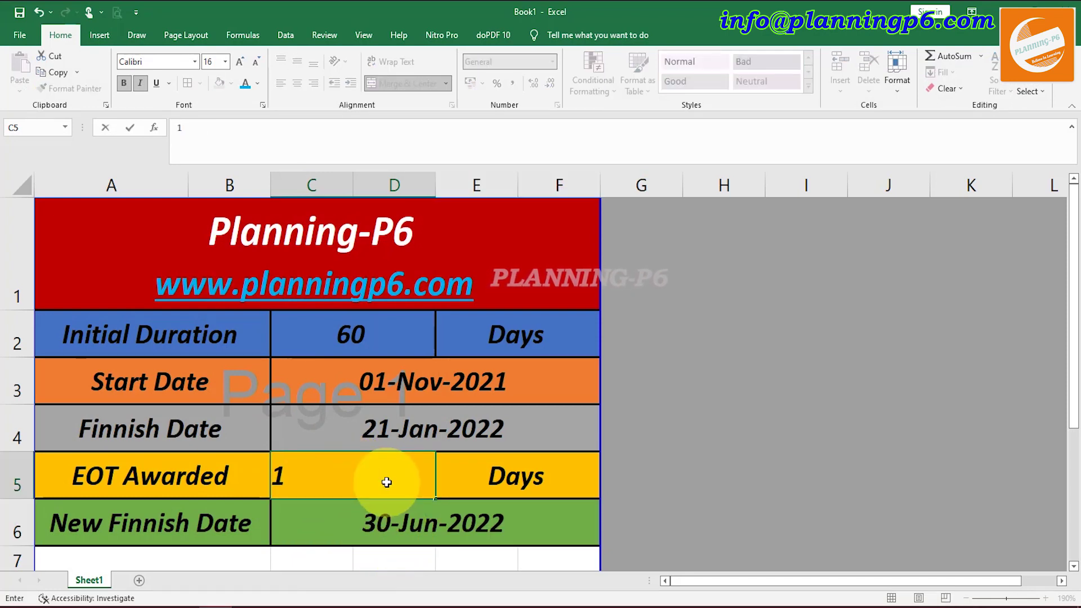
{"action": "type", "text": "80"}
{"action": "key", "text": "Return"}
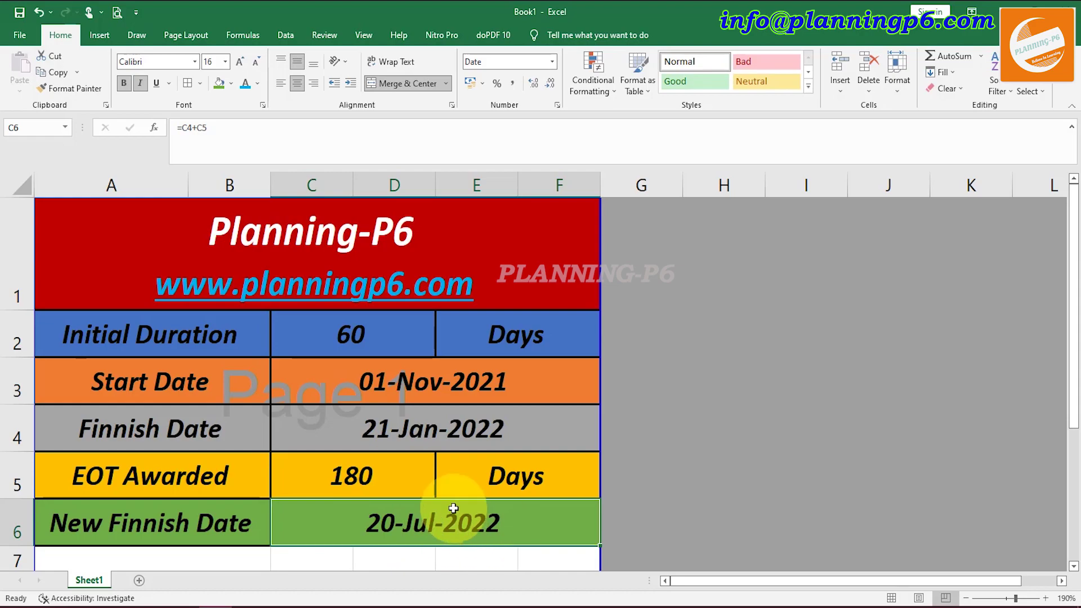
{"action": "left_click", "coordinate": [1004, 12]}
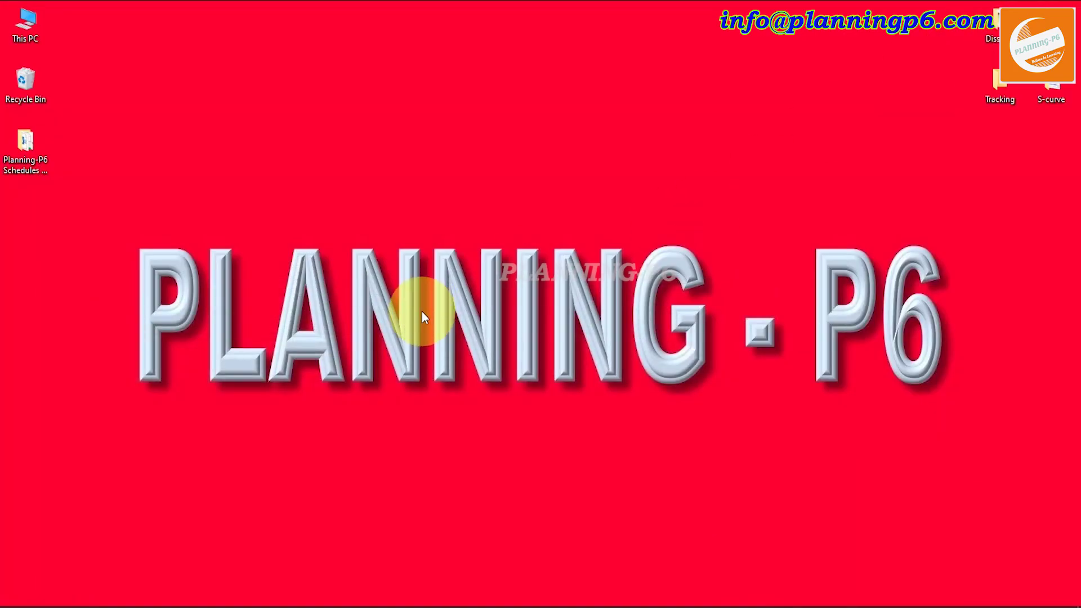
Restore the Primavera P6 window from the taskbar.
{"action": "left_click", "coordinate": [445, 604]}
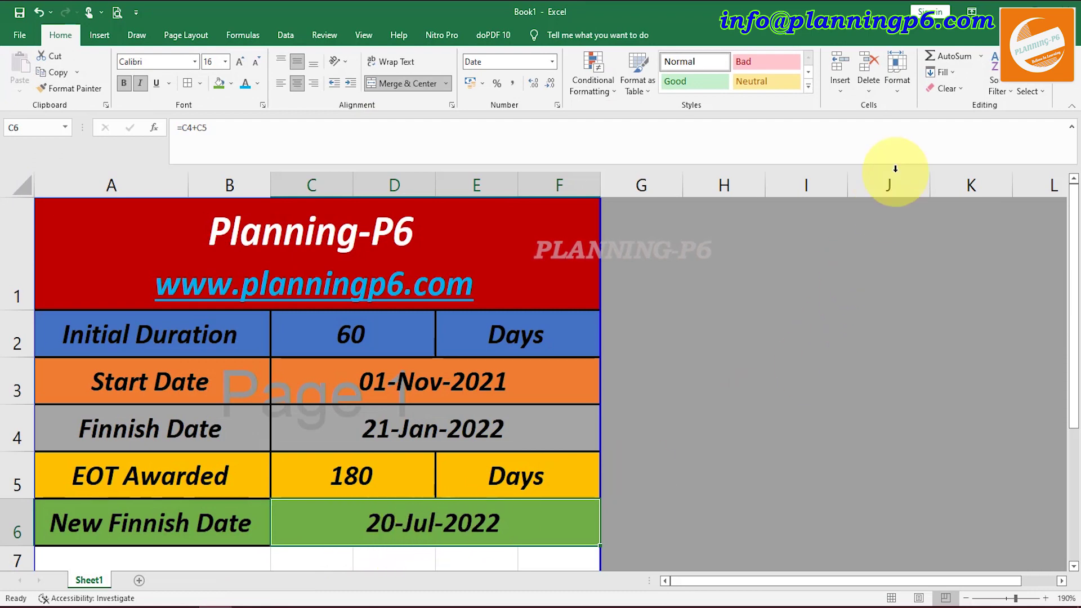
Minimize Excel after reviewing the 180-day EOT and 20-Jul-2022 finish.
{"action": "left_click", "coordinate": [992, 14]}
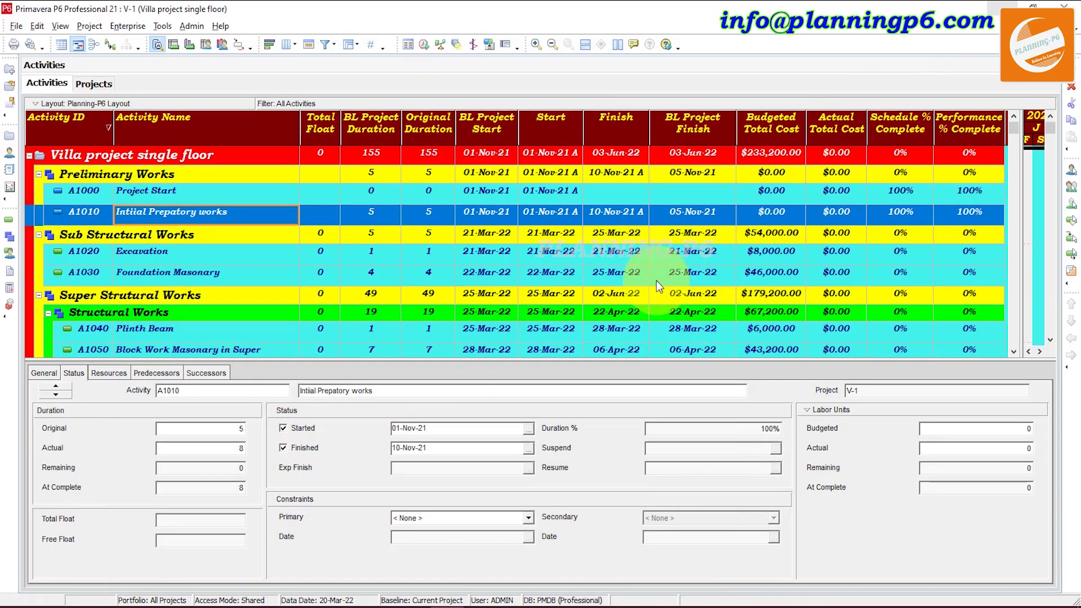
Keep A1020 Excavation's duration type as Fixed Units/Time and enter 2 as its original duration.
{"action": "left_click", "coordinate": [381, 249]}
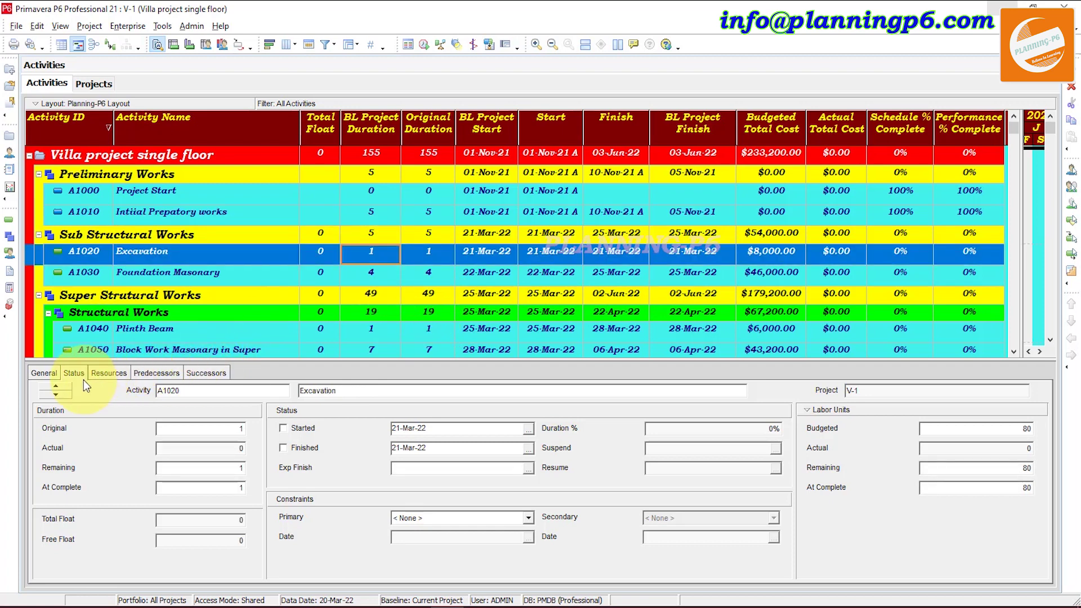
{"action": "left_click", "coordinate": [54, 374]}
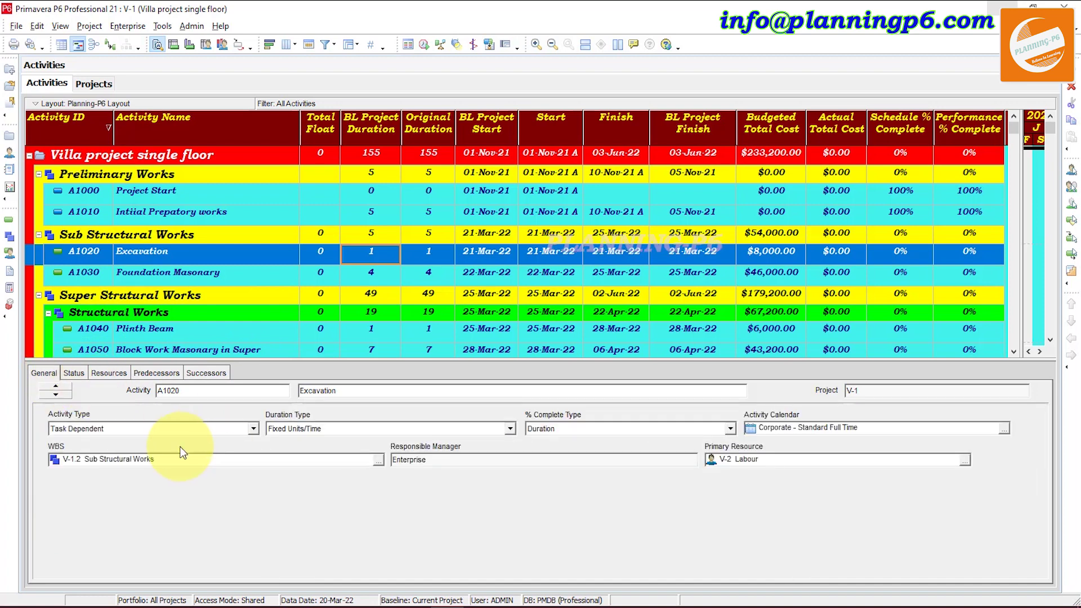
{"action": "left_click", "coordinate": [363, 429]}
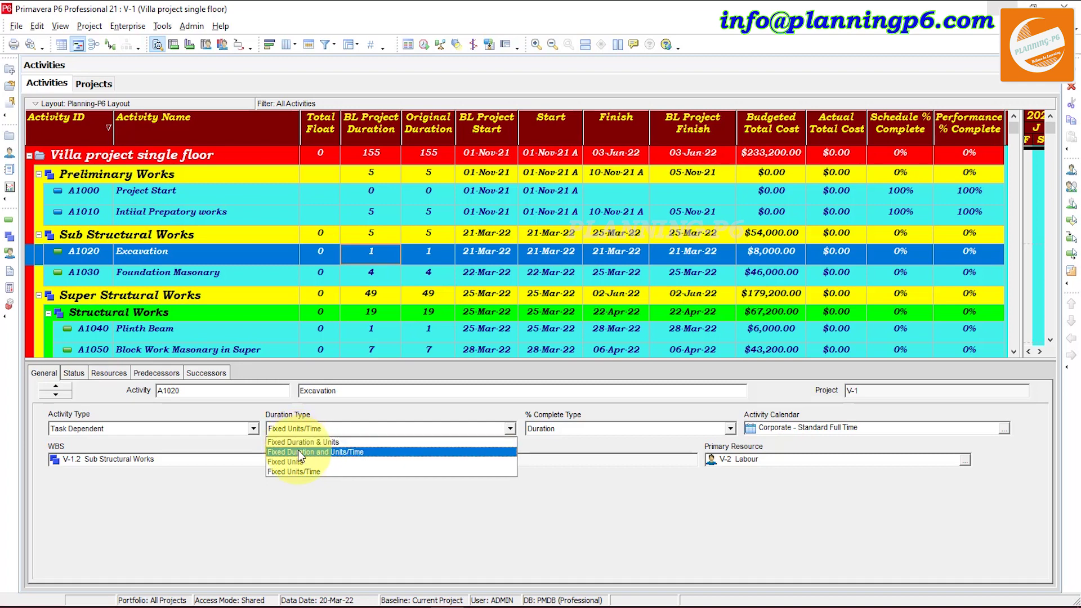
{"action": "left_click", "coordinate": [301, 470]}
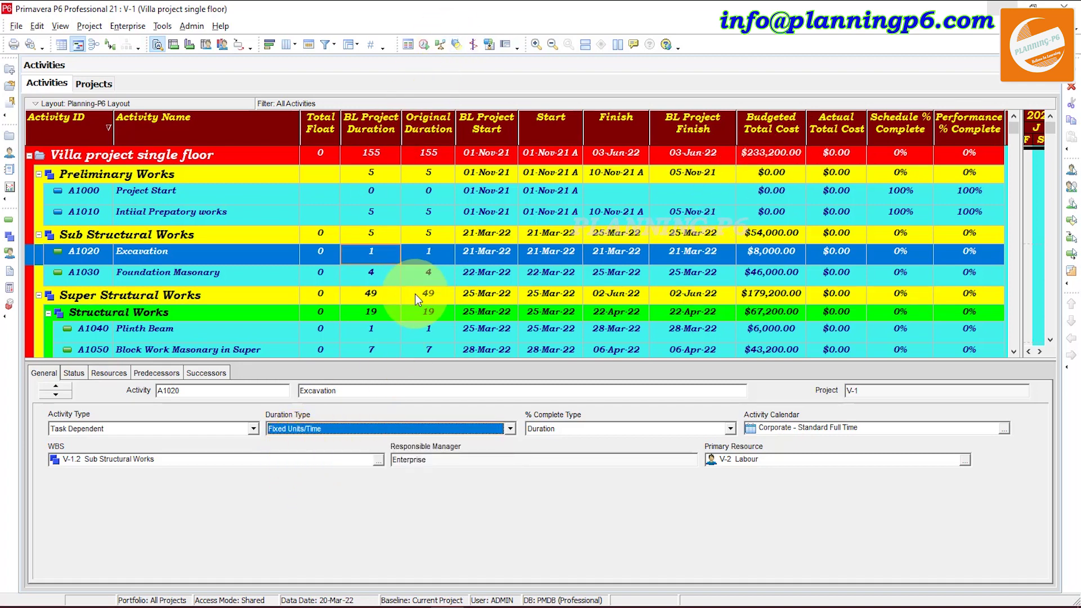
{"action": "left_click", "coordinate": [438, 250]}
{"action": "left_click", "coordinate": [438, 252]}
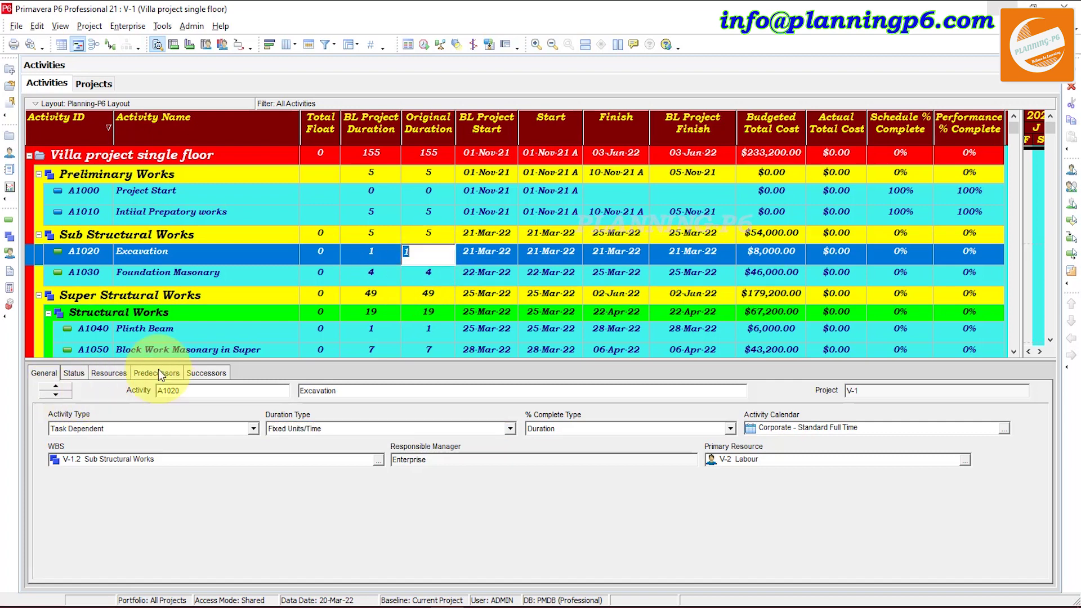
{"action": "type", "text": "2"}
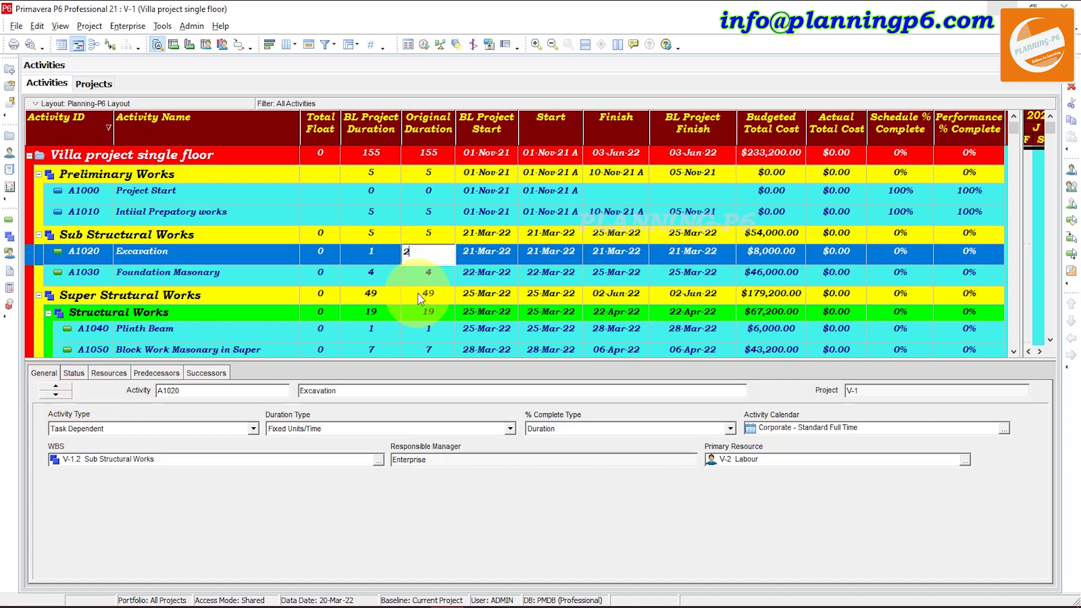
{"action": "key", "text": "Return"}
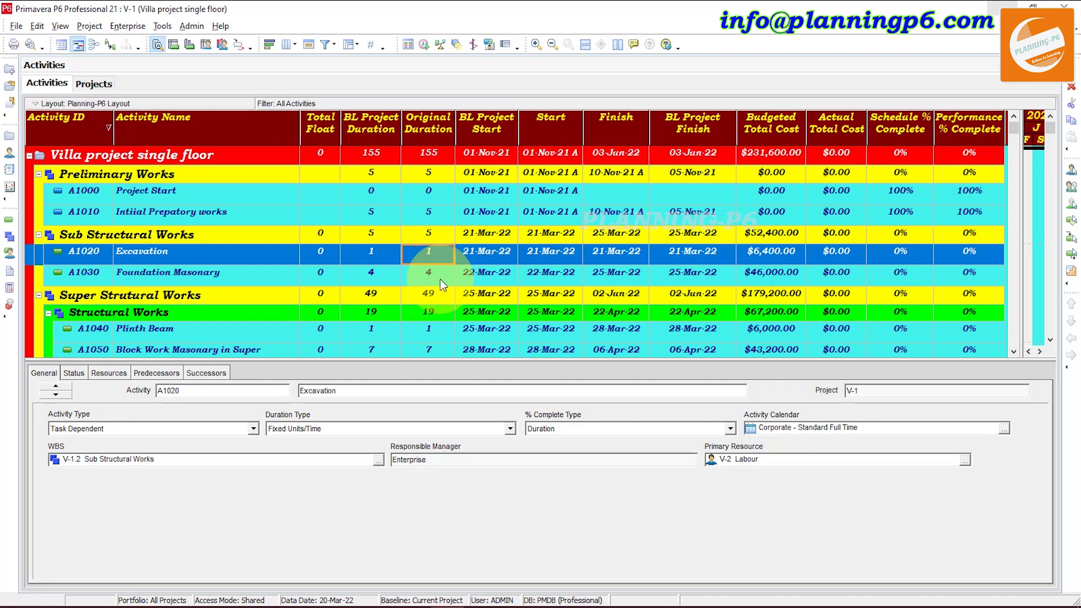
Set A1030 Foundation Masonary's original duration to 6 days, finishing 29-Mar-22.
{"action": "left_click", "coordinate": [440, 278]}
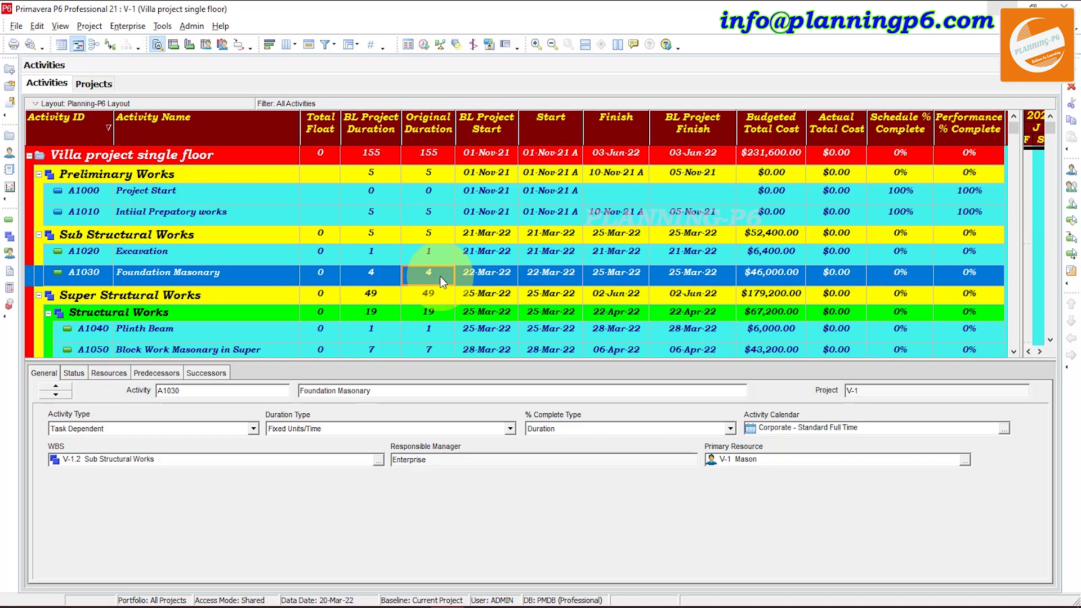
{"action": "type", "text": "6"}
{"action": "key", "text": "Return"}
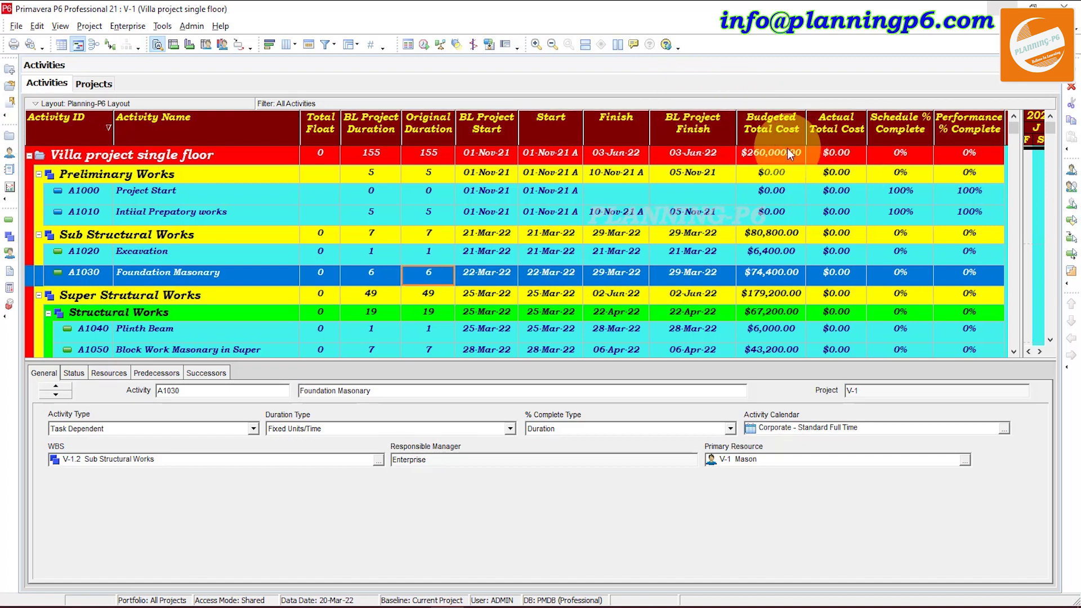
{"action": "left_click", "coordinate": [376, 271]}
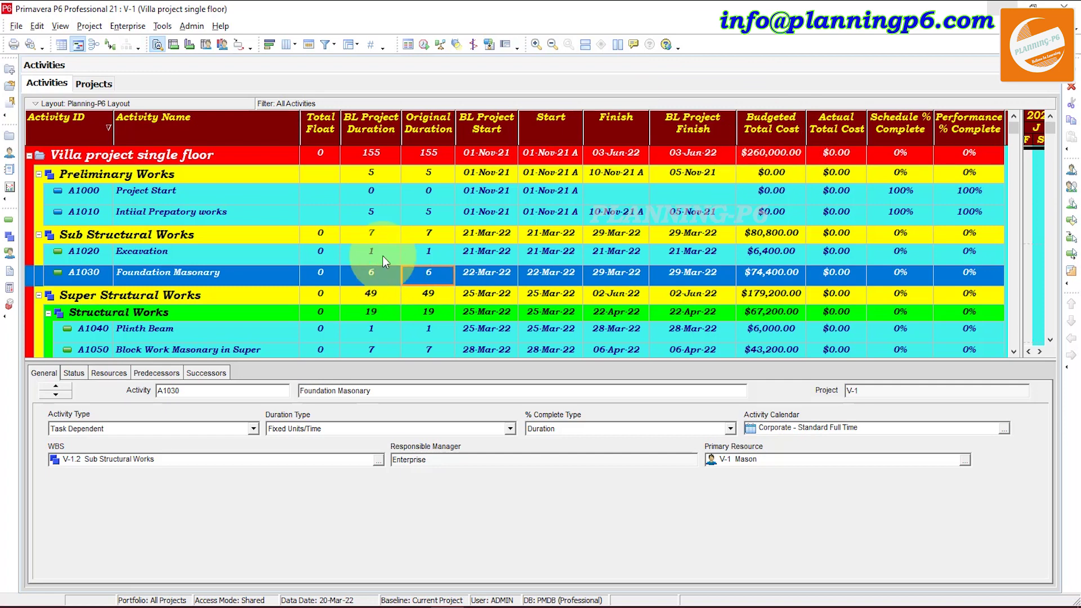
{"action": "left_click", "coordinate": [437, 260]}
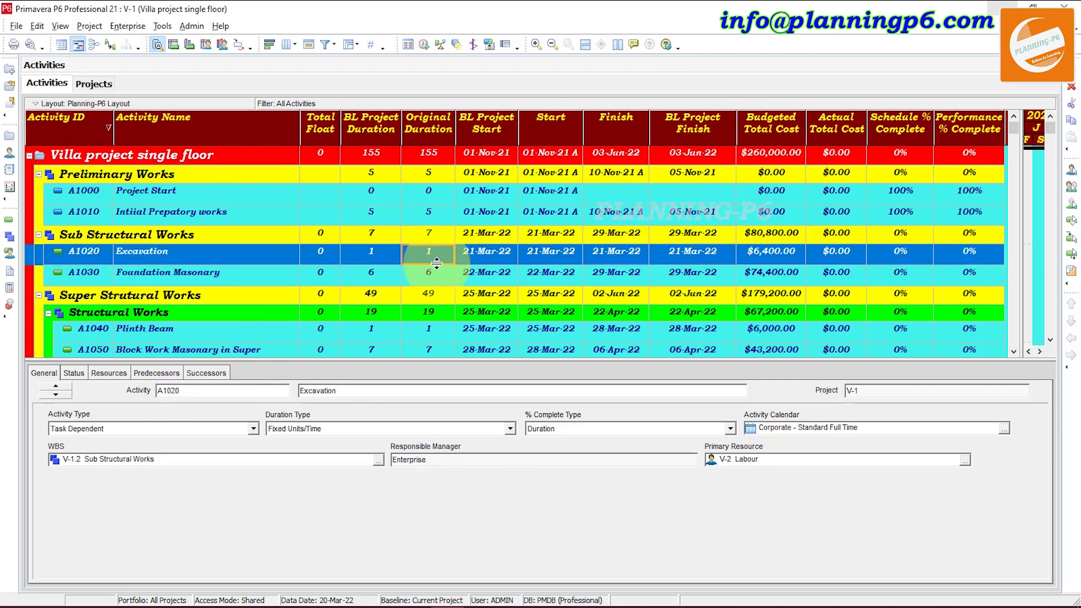
{"action": "left_click", "coordinate": [144, 428]}
Set Excavation A1020 to Fixed Duration & Units with a 2-day original duration.
{"action": "left_click", "coordinate": [353, 428]}
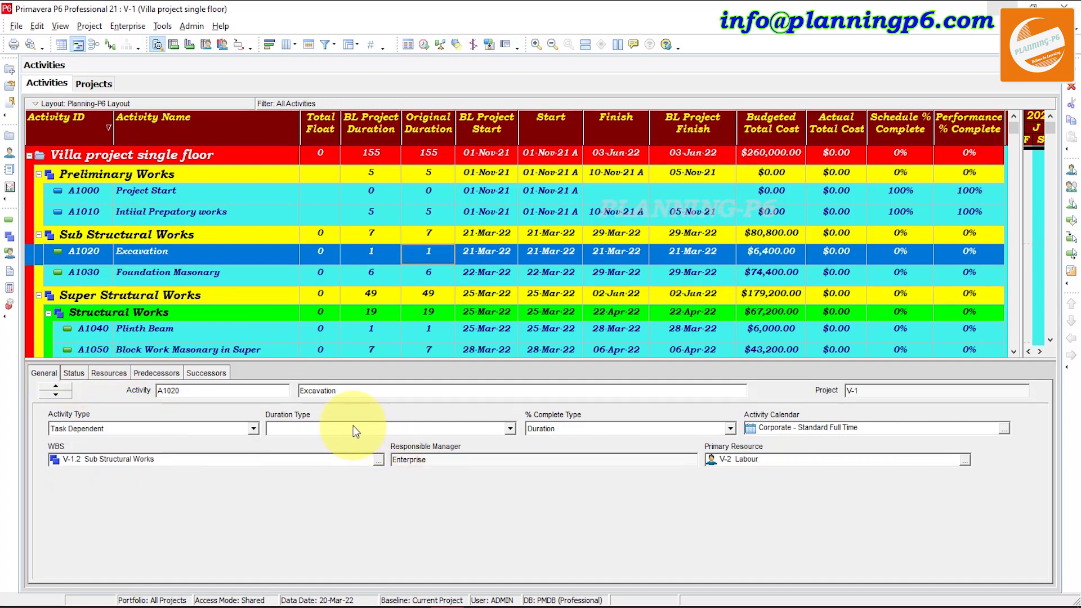
{"action": "left_click", "coordinate": [353, 428]}
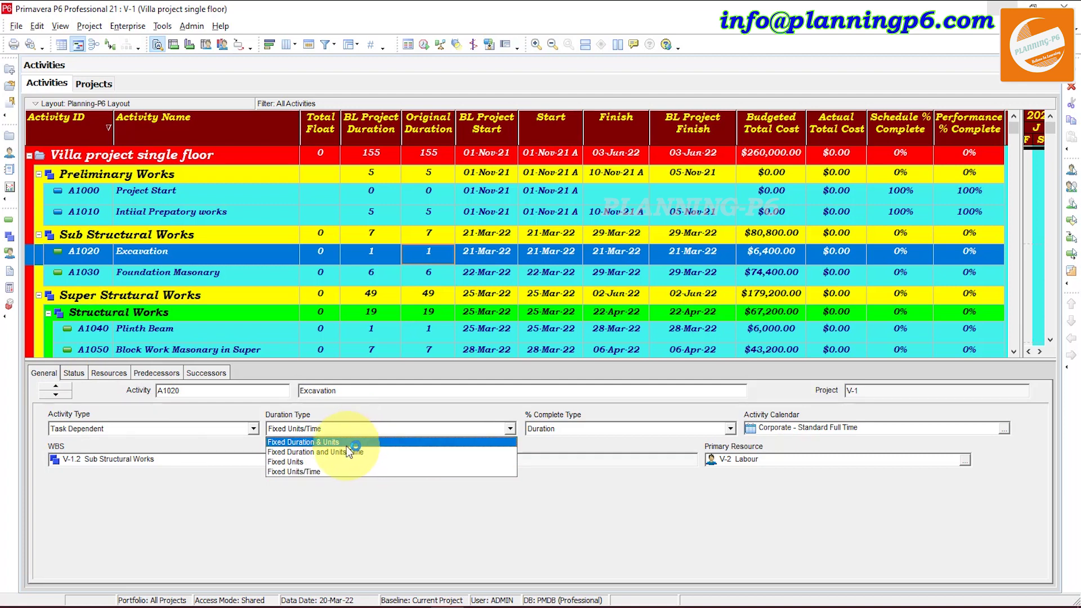
{"action": "left_click", "coordinate": [340, 442]}
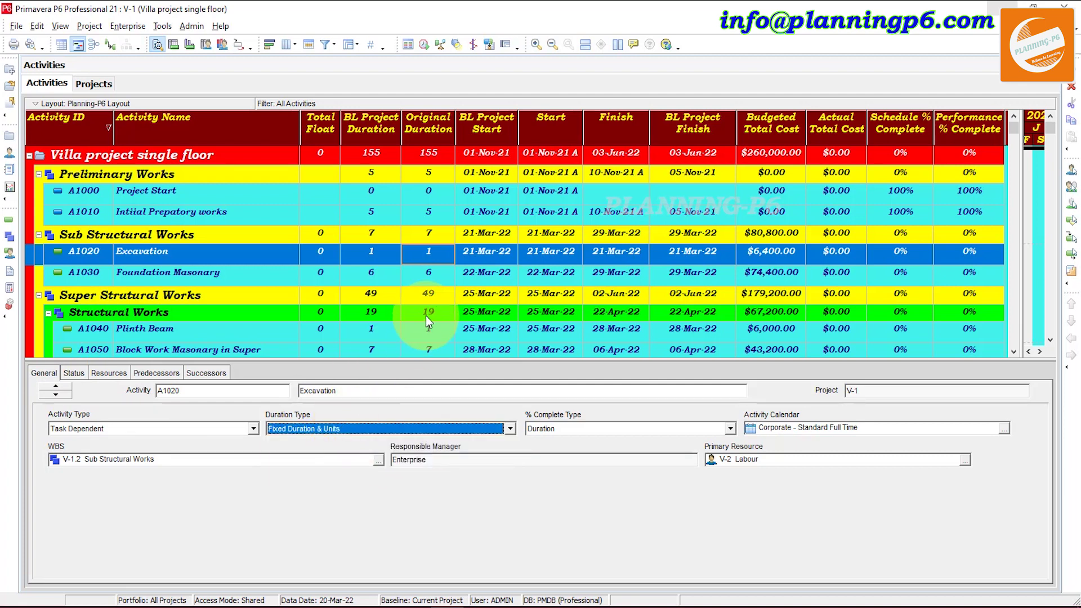
{"action": "left_click", "coordinate": [437, 256]}
{"action": "type", "text": "2"}
{"action": "key", "text": "Return"}
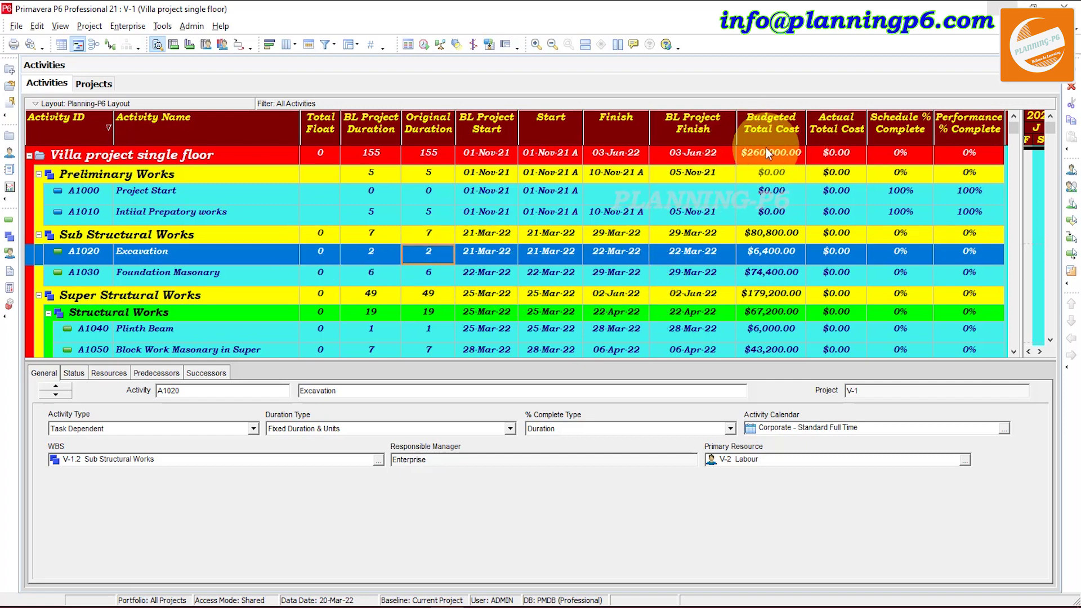
{"action": "left_click", "coordinate": [428, 330]}
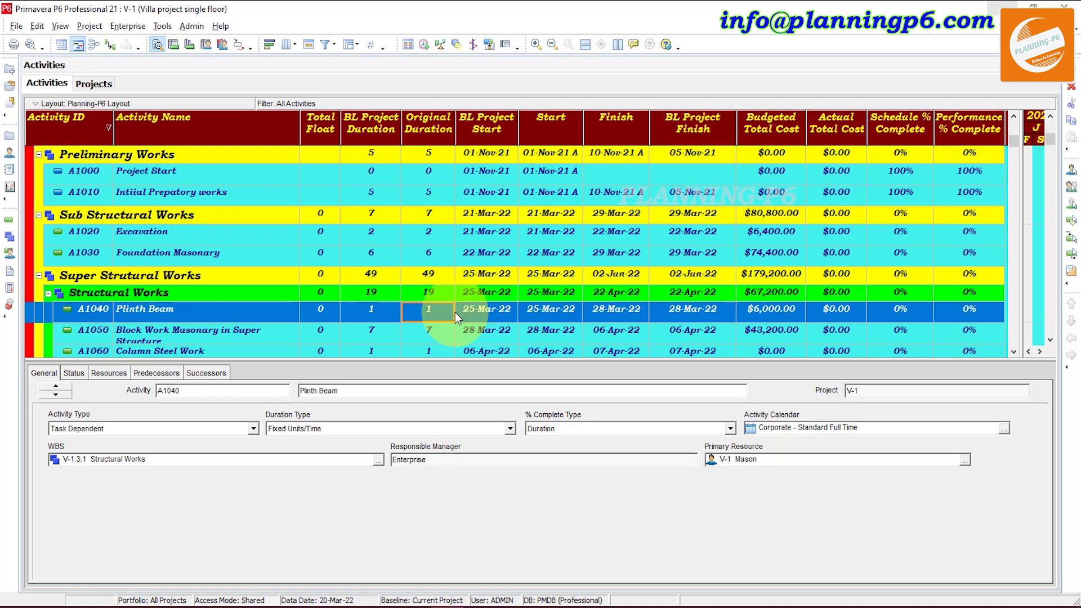
Set Plinth Beam A1040 to 3 days and A1050 to 14 days.
{"action": "type", "text": "3"}
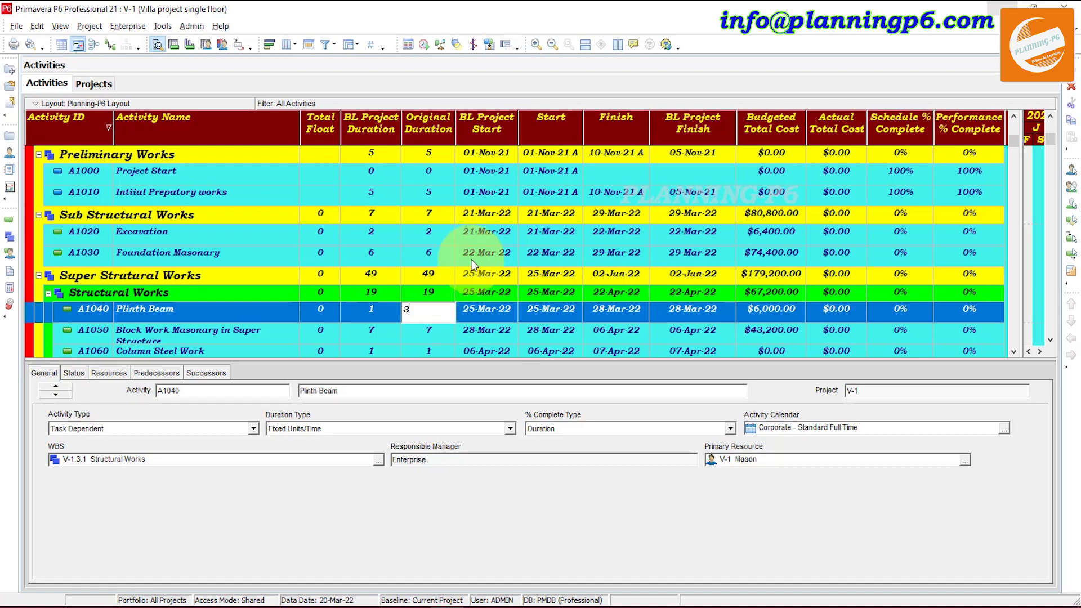
{"action": "left_click", "coordinate": [438, 334]}
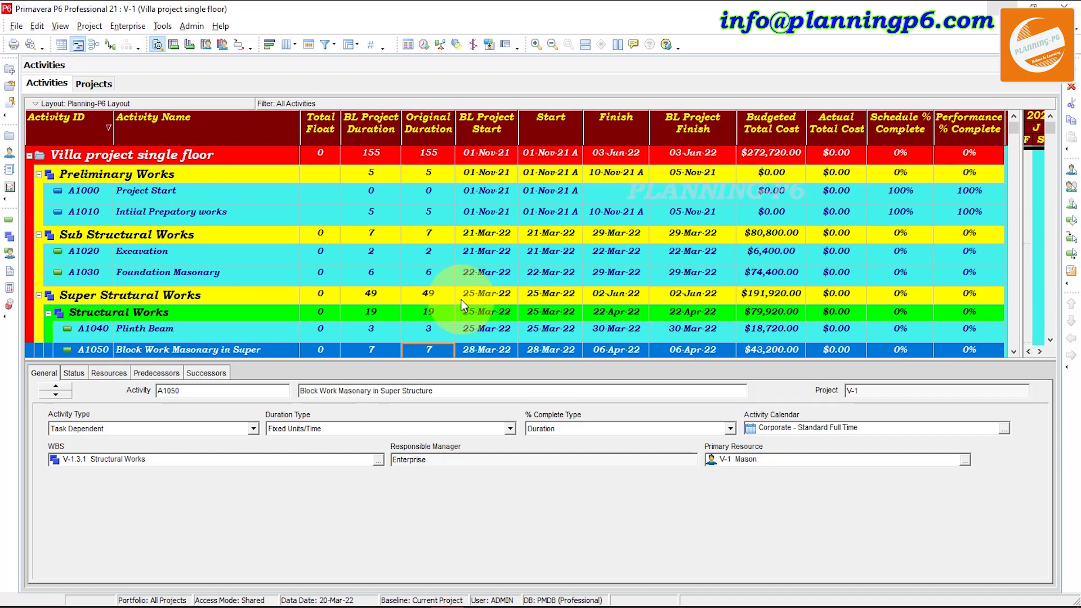
{"action": "scroll", "coordinate": [451, 293], "scroll_direction": "down", "scroll_amount": 2}
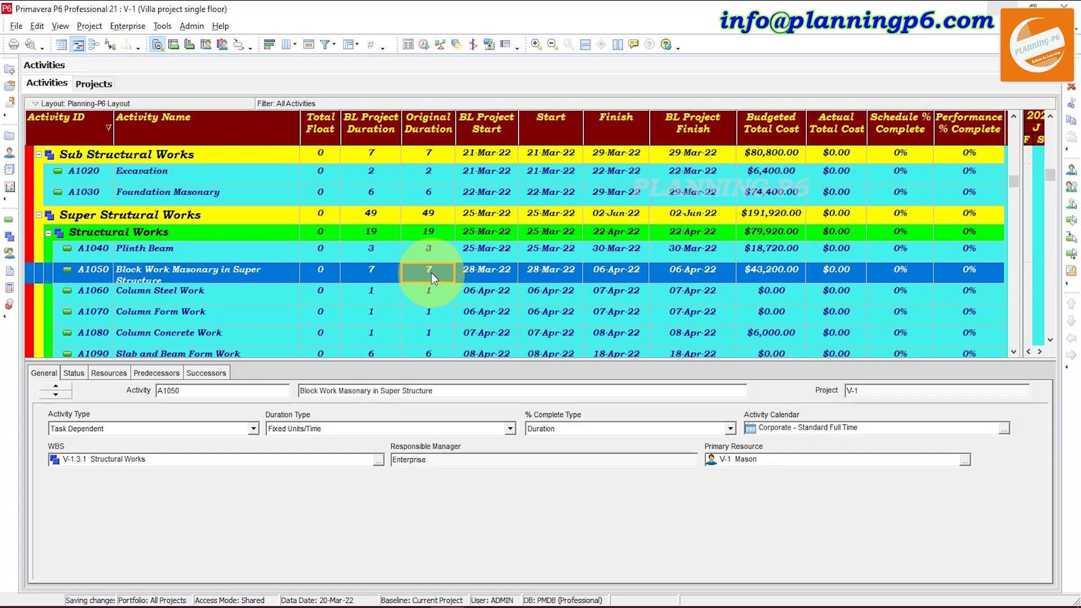
{"action": "type", "text": "14"}
{"action": "key", "text": "Return"}
Set A1090 to 12 days and A1120 Plaster Work to 16 days.
{"action": "scroll", "coordinate": [451, 278], "scroll_direction": "down", "scroll_amount": 1}
{"action": "scroll", "coordinate": [450, 278], "scroll_direction": "down", "scroll_amount": 1}
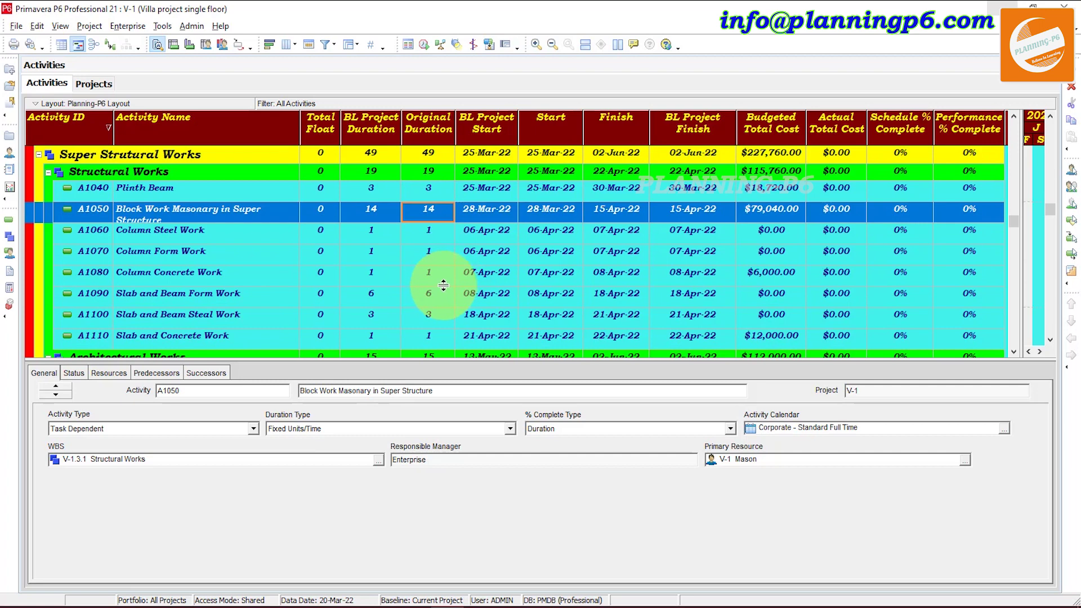
{"action": "left_click", "coordinate": [443, 296]}
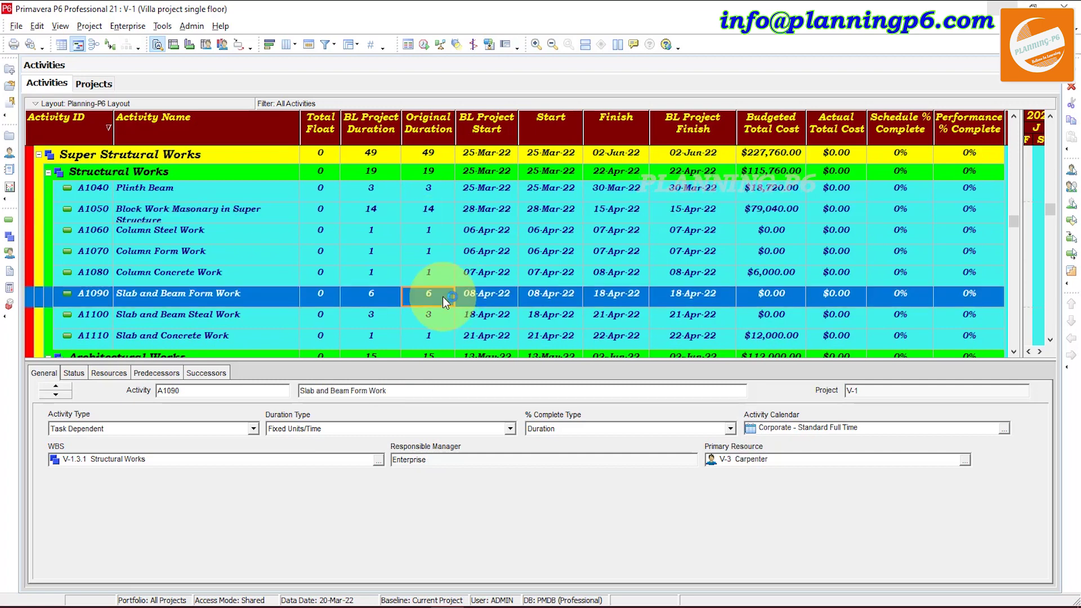
{"action": "type", "text": "12"}
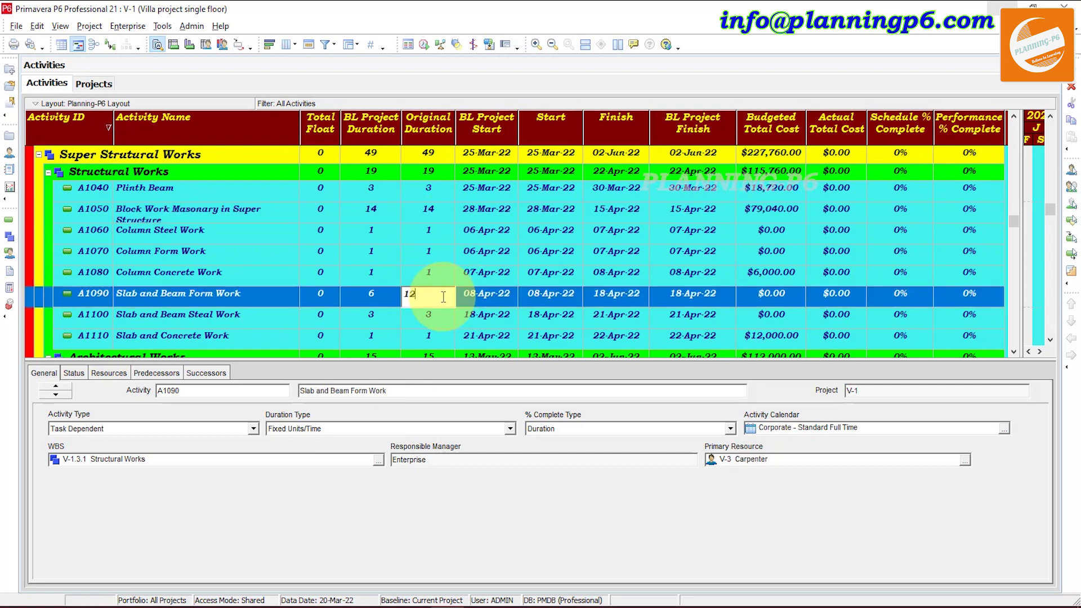
{"action": "left_click", "coordinate": [431, 319]}
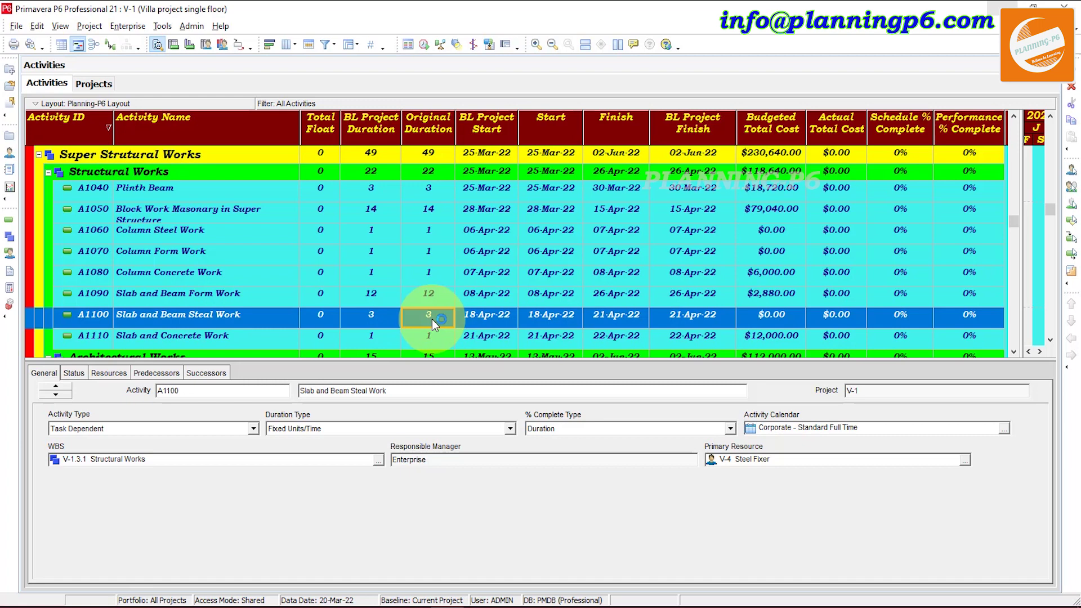
{"action": "scroll", "coordinate": [598, 235], "scroll_direction": "up", "scroll_amount": 3}
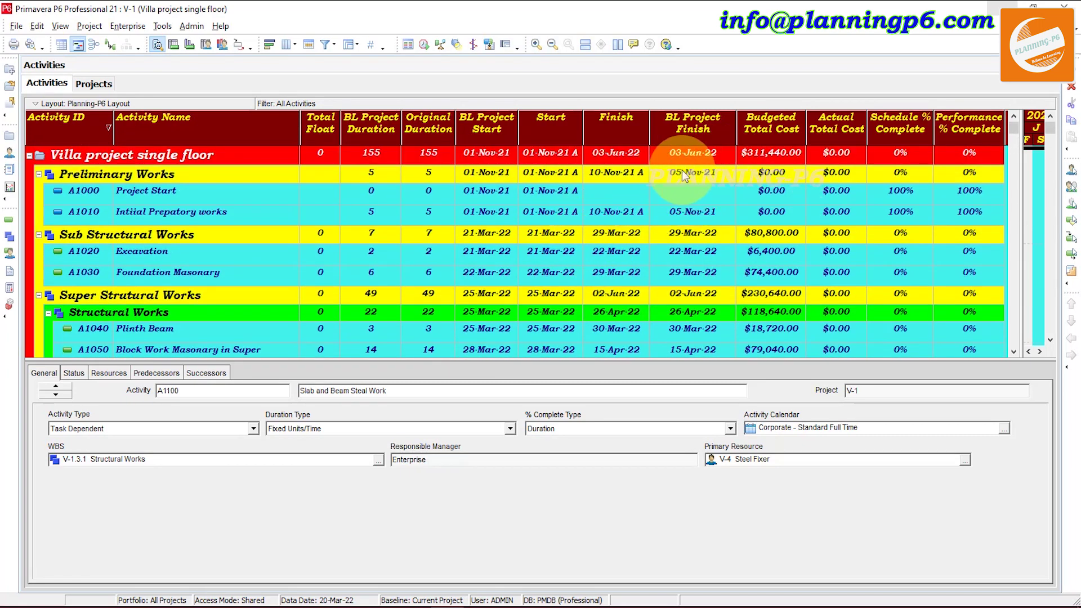
{"action": "scroll", "coordinate": [590, 231], "scroll_direction": "down", "scroll_amount": 3}
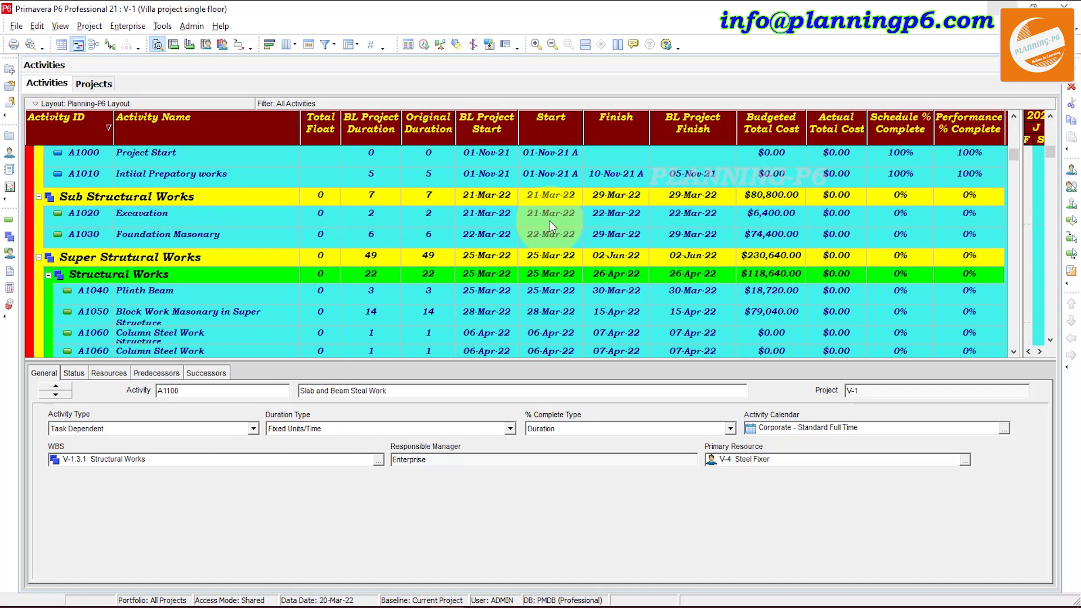
{"action": "scroll", "coordinate": [506, 217], "scroll_direction": "down", "scroll_amount": 1}
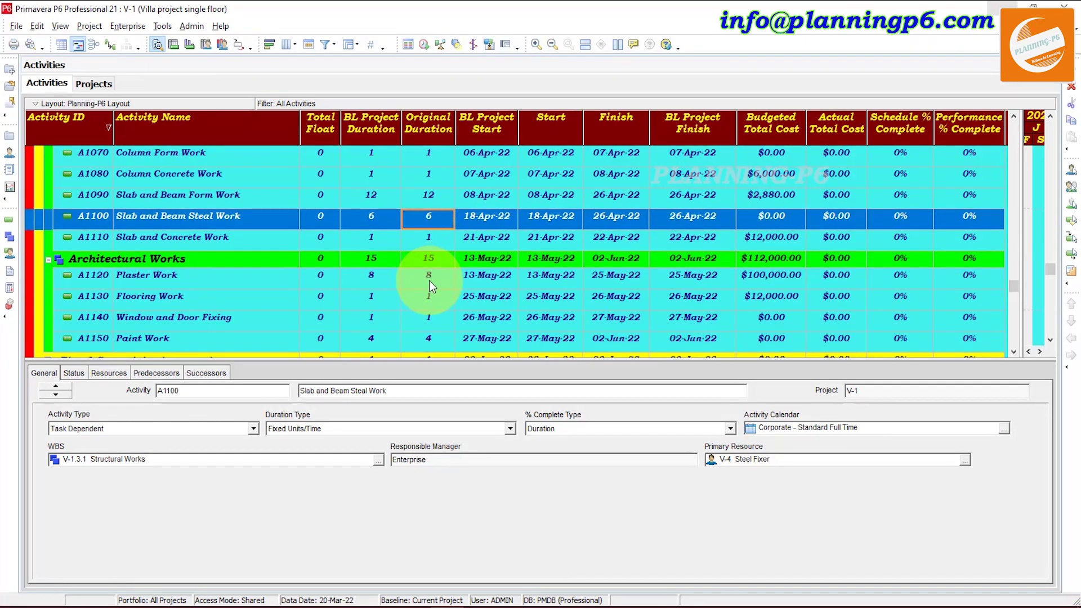
{"action": "left_click", "coordinate": [429, 280]}
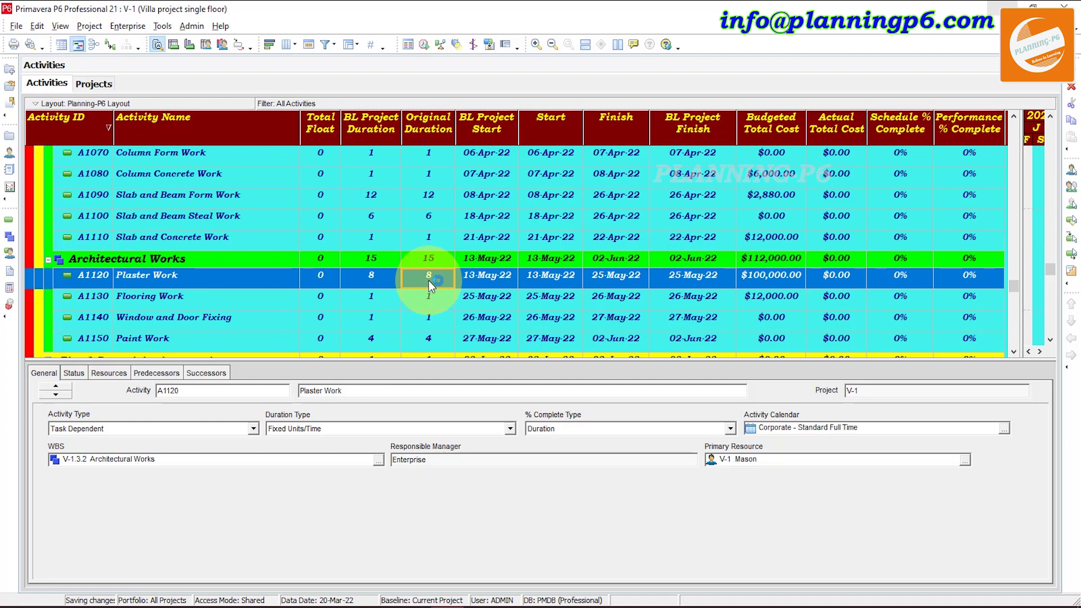
{"action": "type", "text": "16"}
{"action": "key", "text": "Return"}
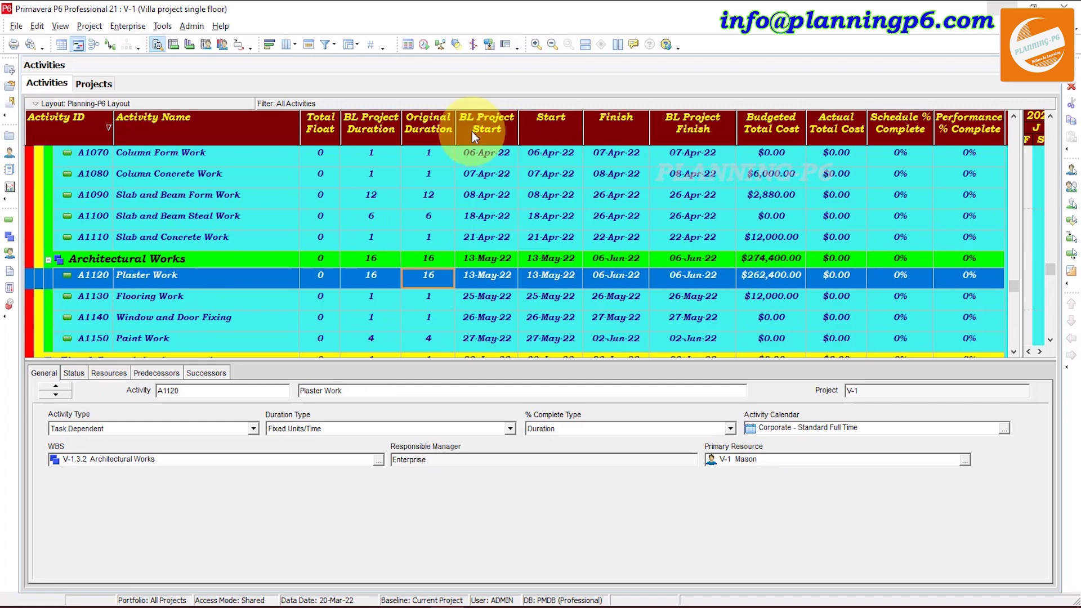
{"action": "left_click", "coordinate": [425, 45]}
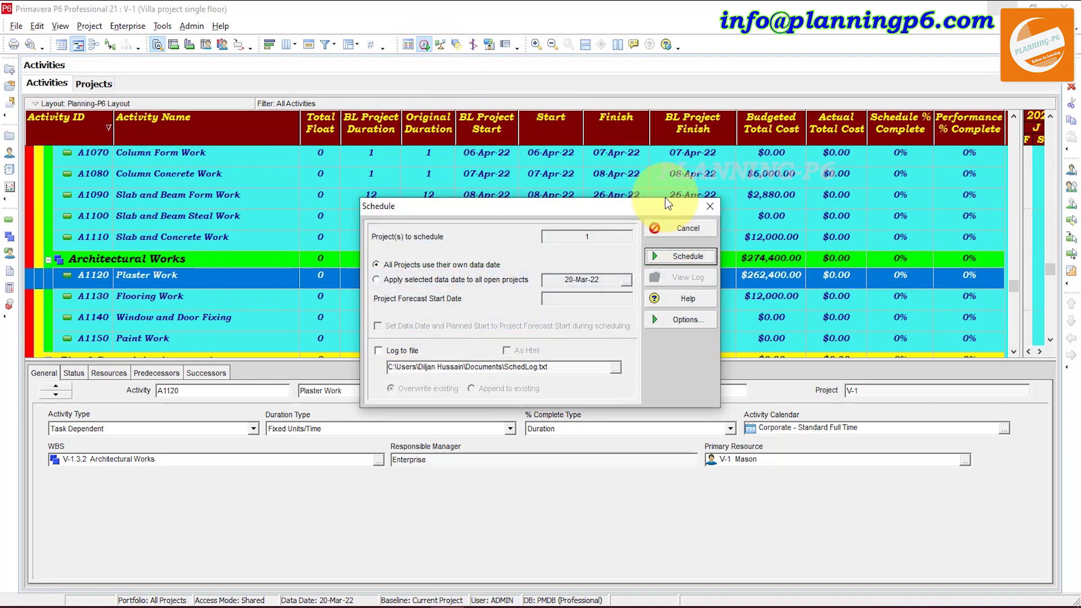
Reschedule so the project finishes 15-Jul-22, then compare with the Excel EOT dates.
{"action": "left_click", "coordinate": [676, 255]}
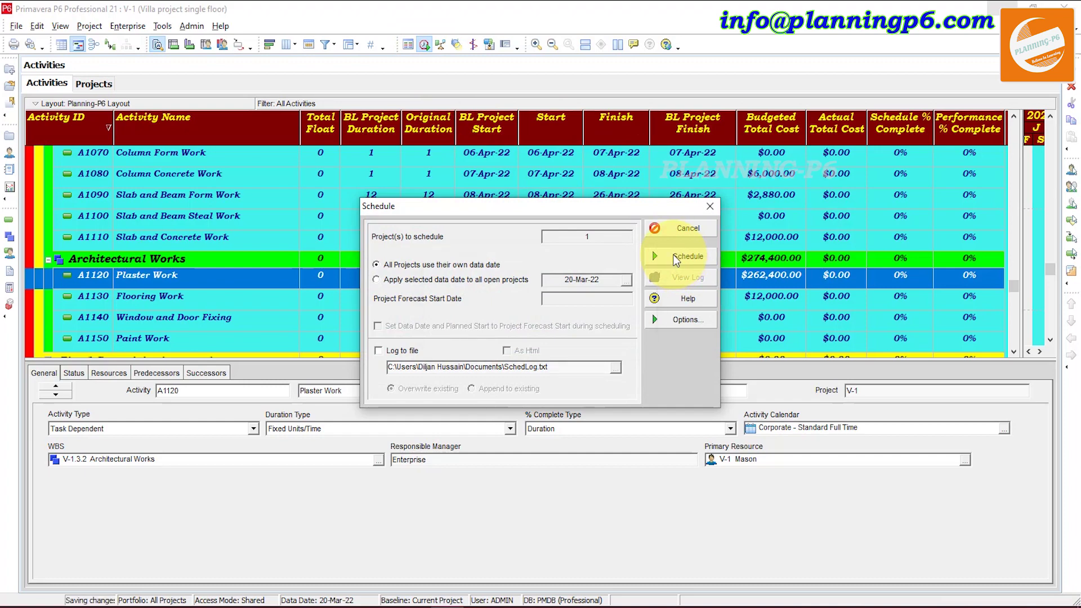
{"action": "scroll", "coordinate": [658, 232], "scroll_direction": "up", "scroll_amount": 3}
{"action": "scroll", "coordinate": [658, 232], "scroll_direction": "up", "scroll_amount": 2}
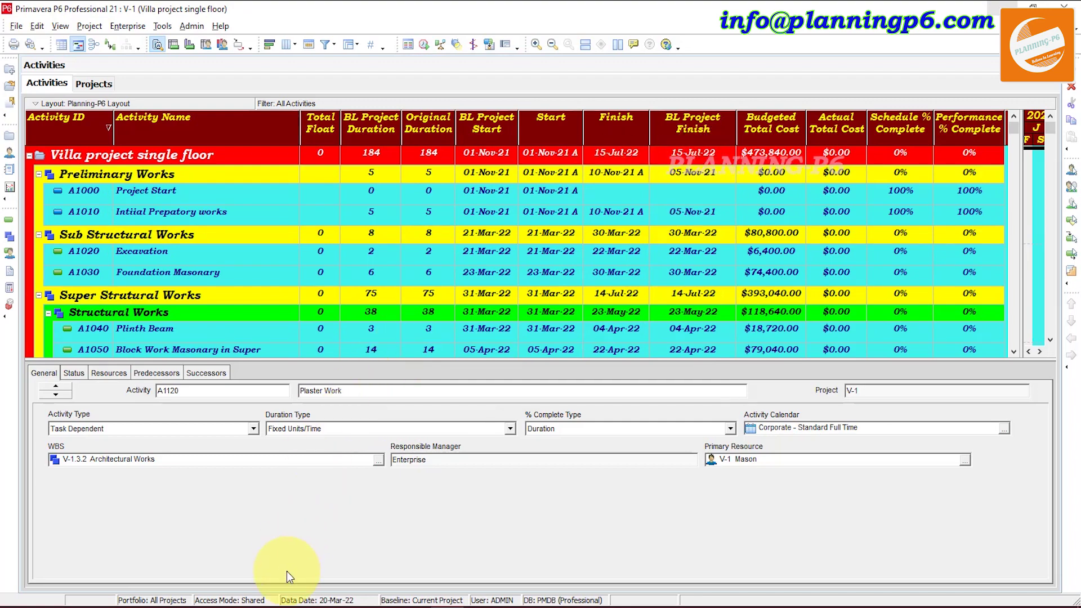
{"action": "left_click", "coordinate": [211, 607]}
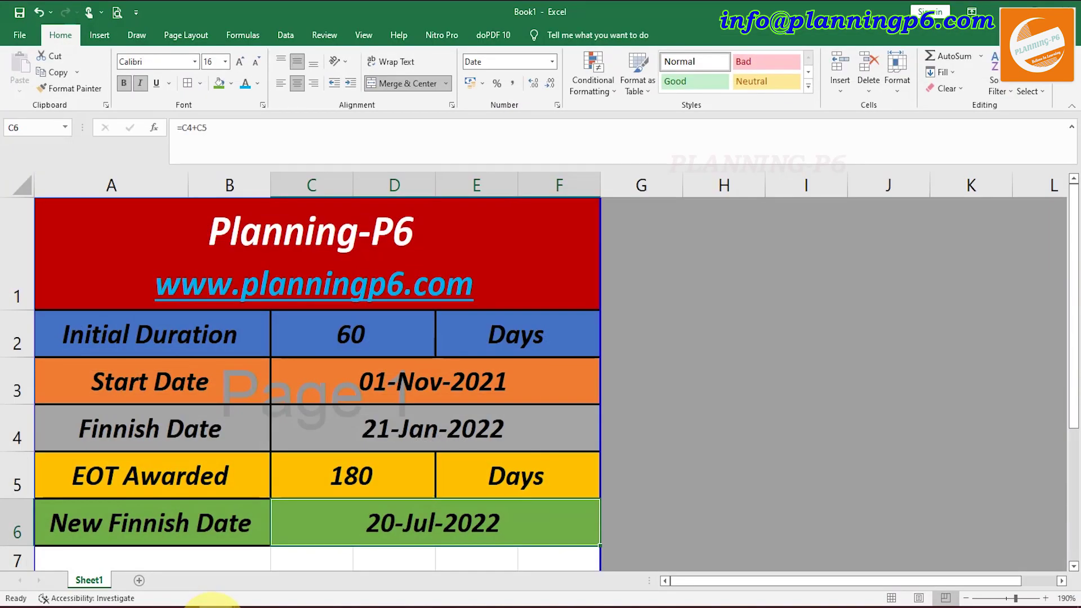
{"action": "left_click", "coordinate": [303, 605]}
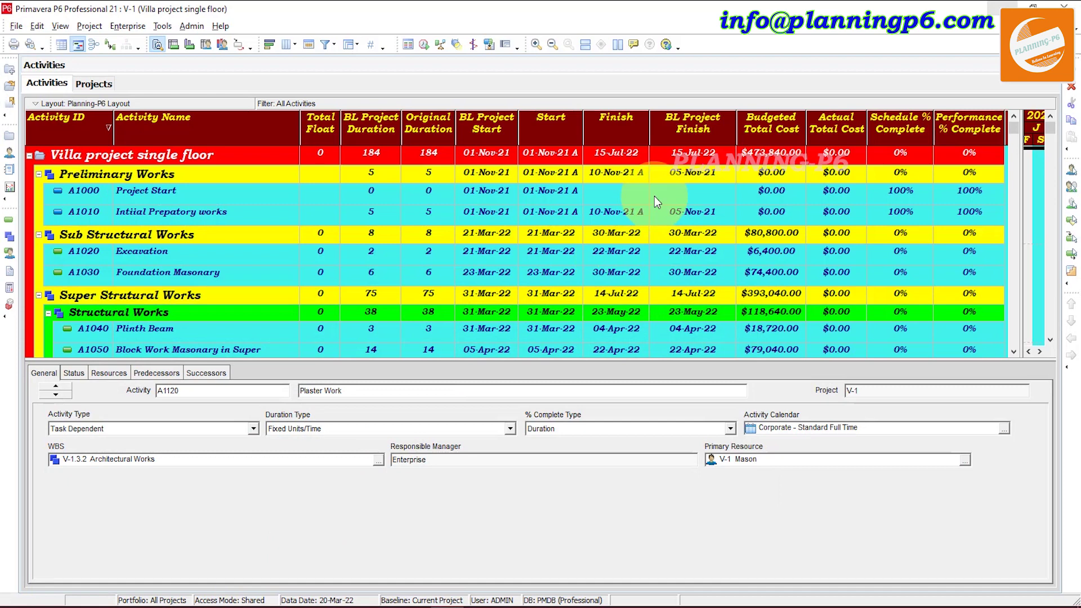
Set A1080 Column Concrete Work and A1070 Column Form Work to 2 days, then reschedule.
{"action": "scroll", "coordinate": [610, 219], "scroll_direction": "down", "scroll_amount": 3}
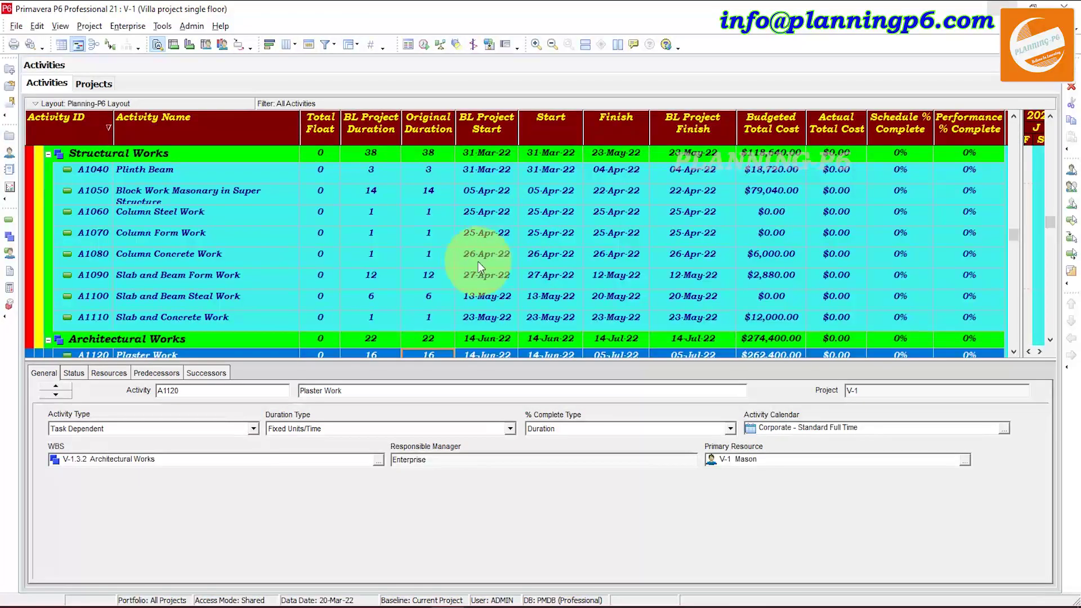
{"action": "left_click", "coordinate": [434, 258]}
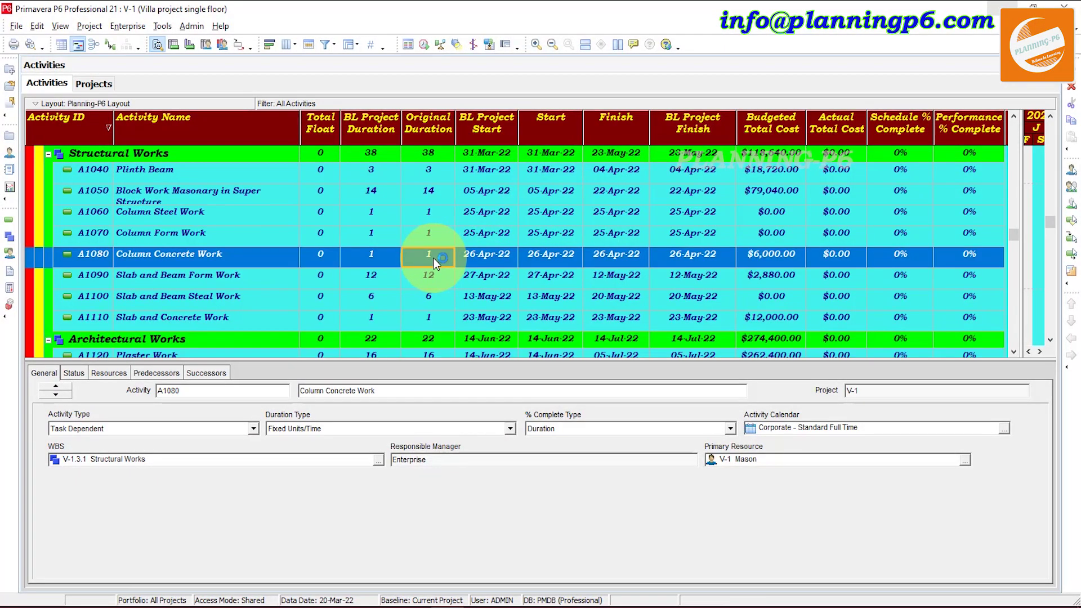
{"action": "type", "text": "2"}
{"action": "key", "text": "Return"}
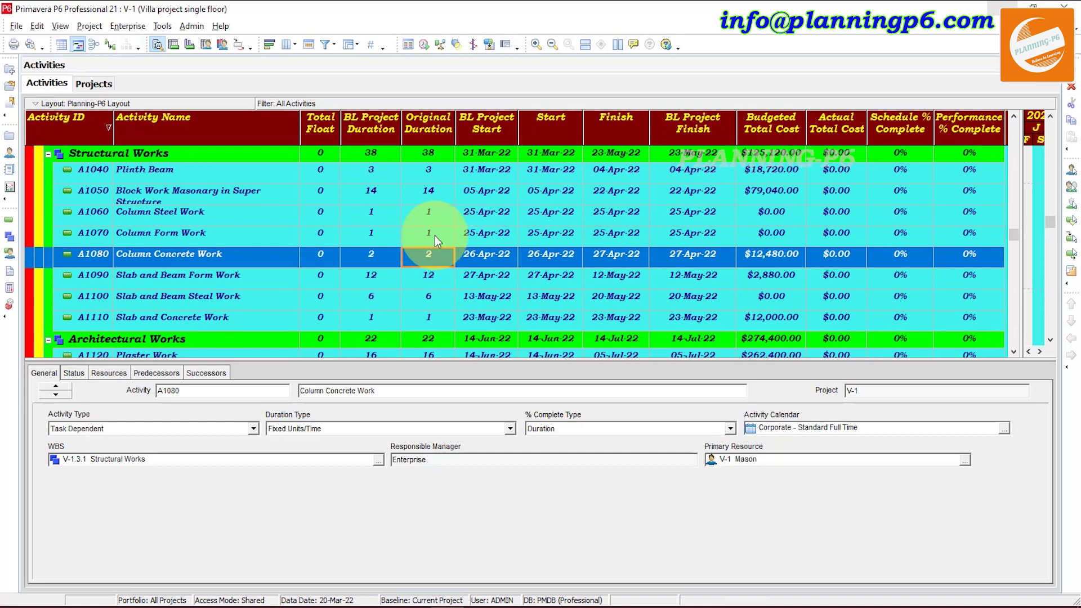
{"action": "left_click", "coordinate": [434, 235]}
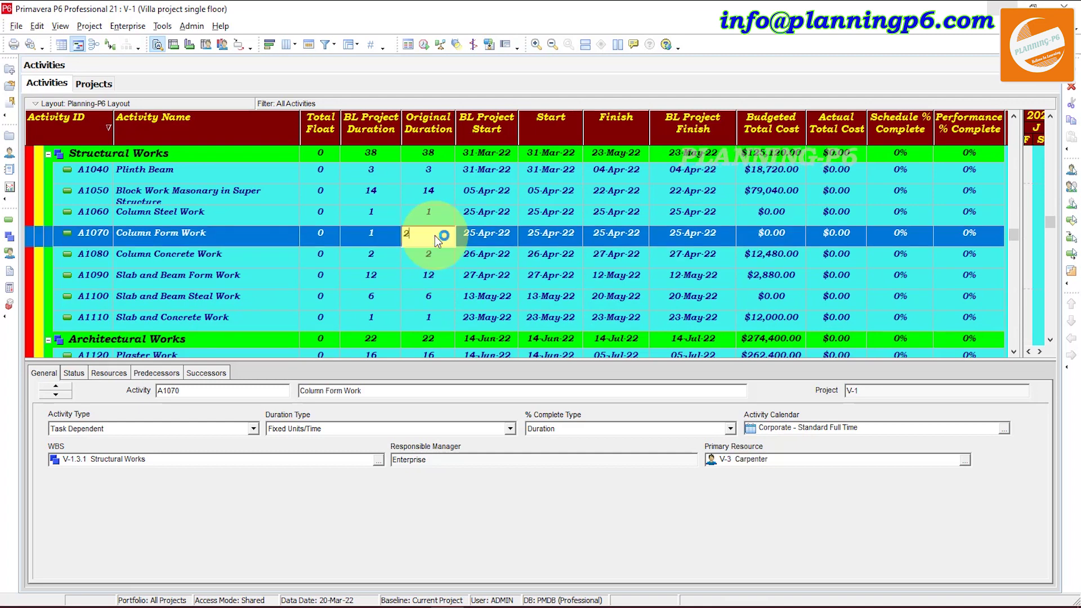
{"action": "key", "text": "Return"}
{"action": "scroll", "coordinate": [431, 235], "scroll_direction": "up", "scroll_amount": 3}
{"action": "scroll", "coordinate": [391, 136], "scroll_direction": "up", "scroll_amount": 1}
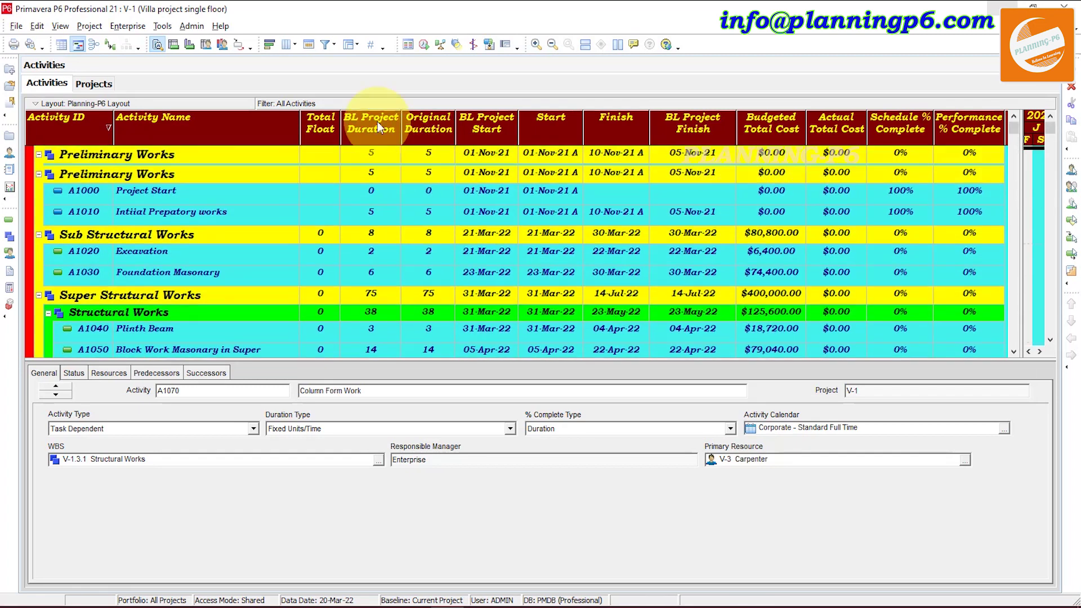
{"action": "left_click", "coordinate": [424, 45]}
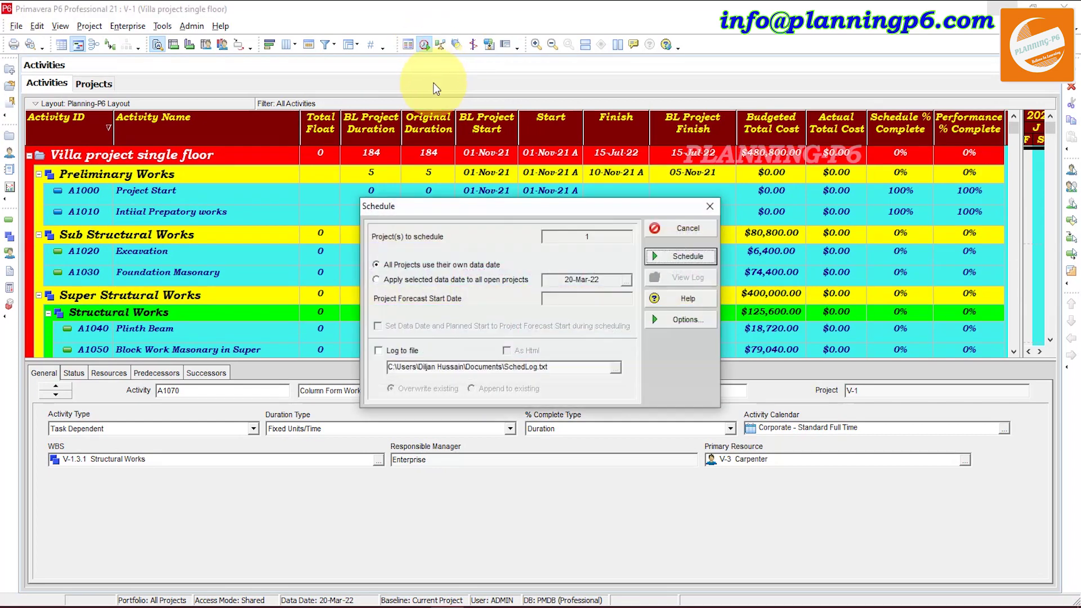
{"action": "left_click", "coordinate": [377, 279]}
{"action": "left_click", "coordinate": [650, 260]}
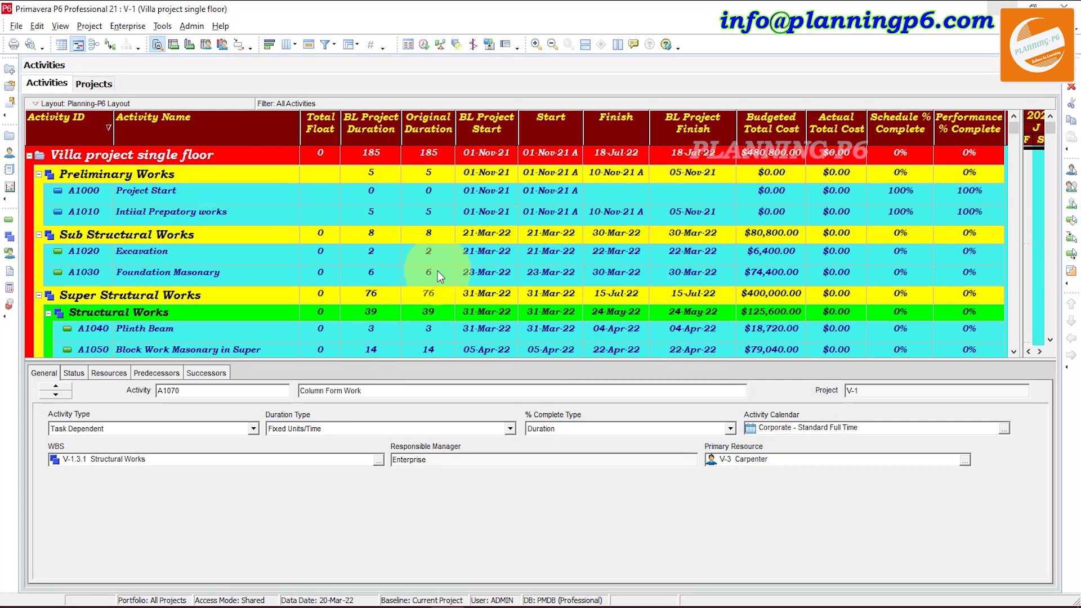
Set A1110 Slab and Concrete Work to 3 days and reschedule with F9.
{"action": "scroll", "coordinate": [438, 267], "scroll_direction": "down", "scroll_amount": 4}
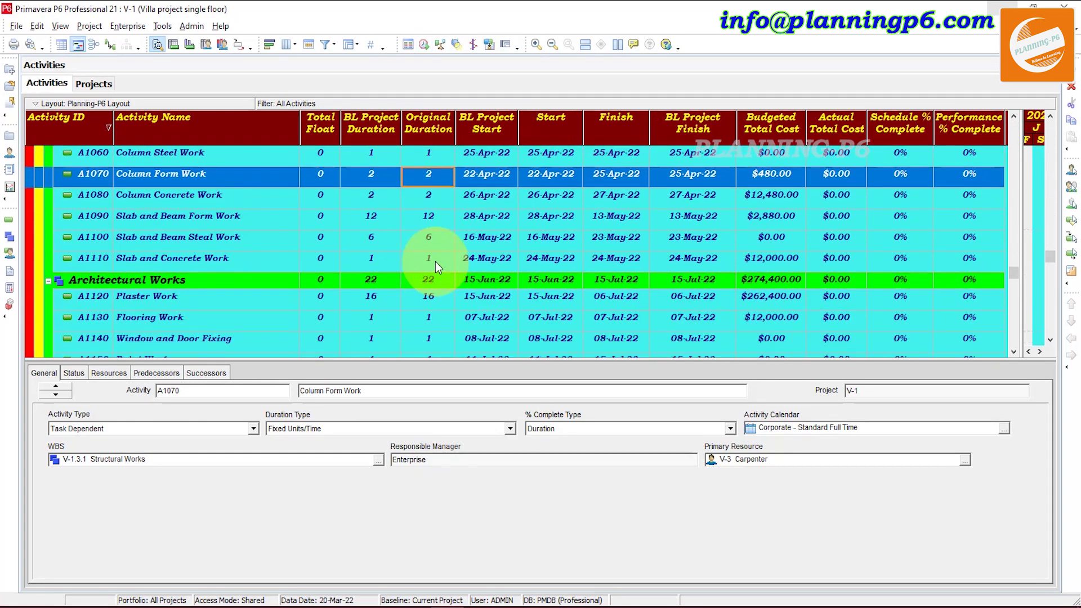
{"action": "left_click", "coordinate": [435, 261]}
{"action": "type", "text": "3"}
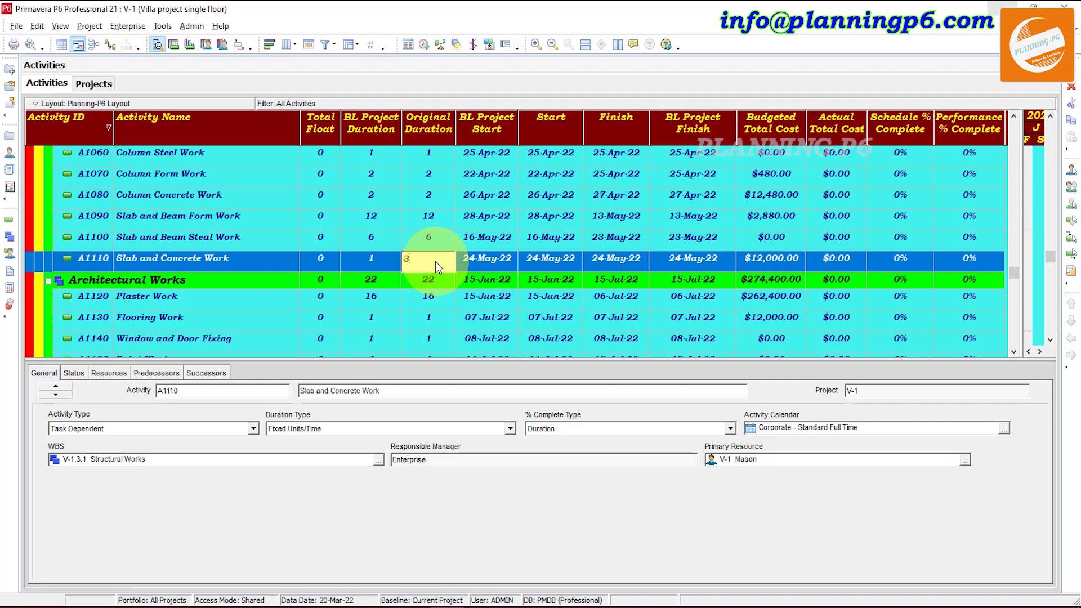
{"action": "key", "text": "Return"}
{"action": "scroll", "coordinate": [514, 242], "scroll_direction": "up", "scroll_amount": 1}
{"action": "scroll", "coordinate": [514, 242], "scroll_direction": "up", "scroll_amount": 3}
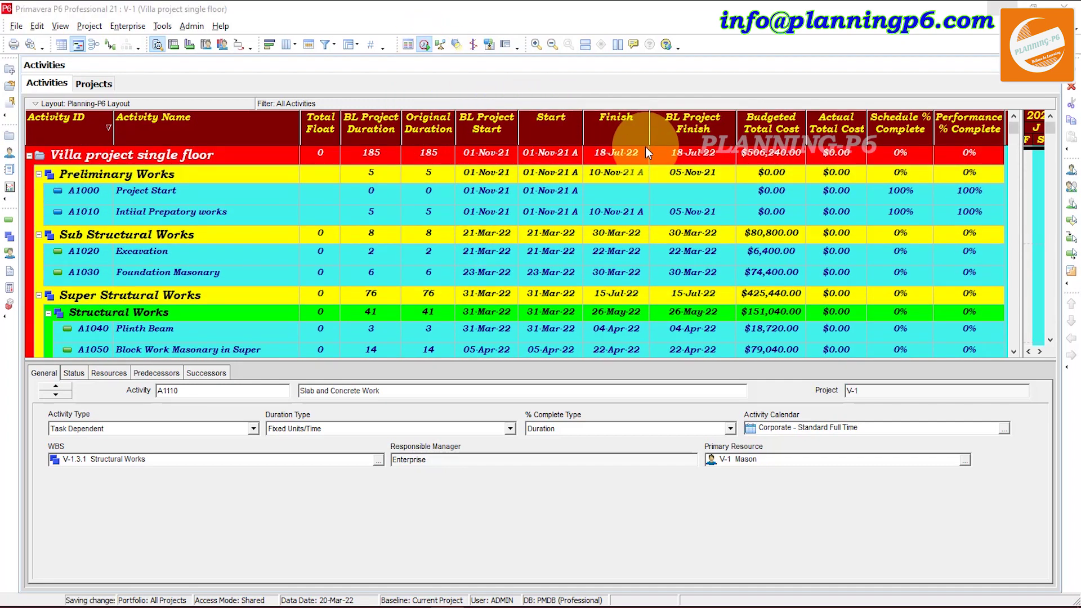
{"action": "key", "text": "F9"}
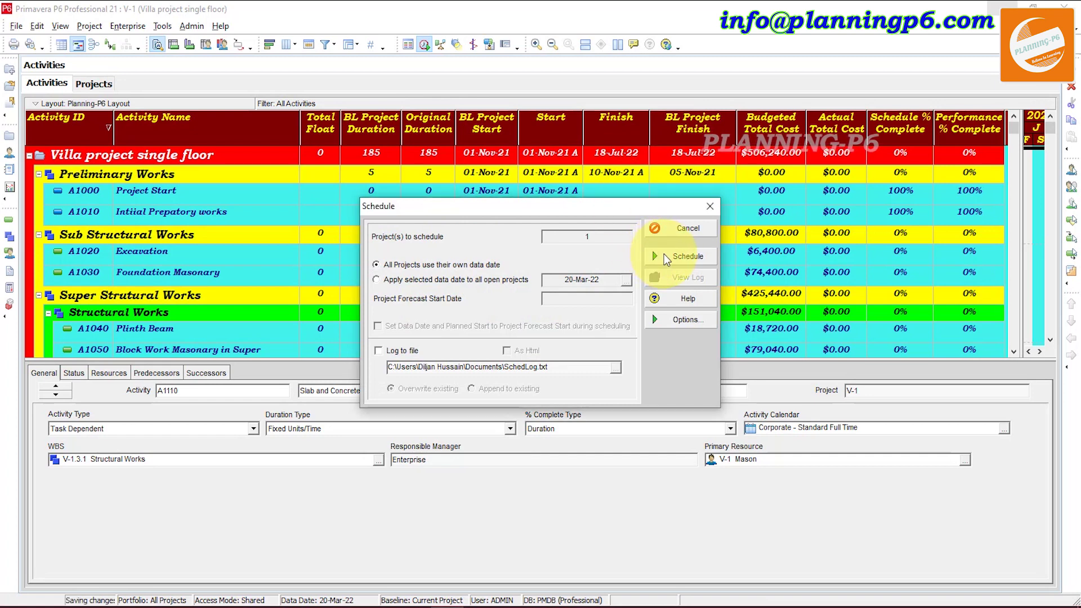
{"action": "left_click", "coordinate": [664, 256]}
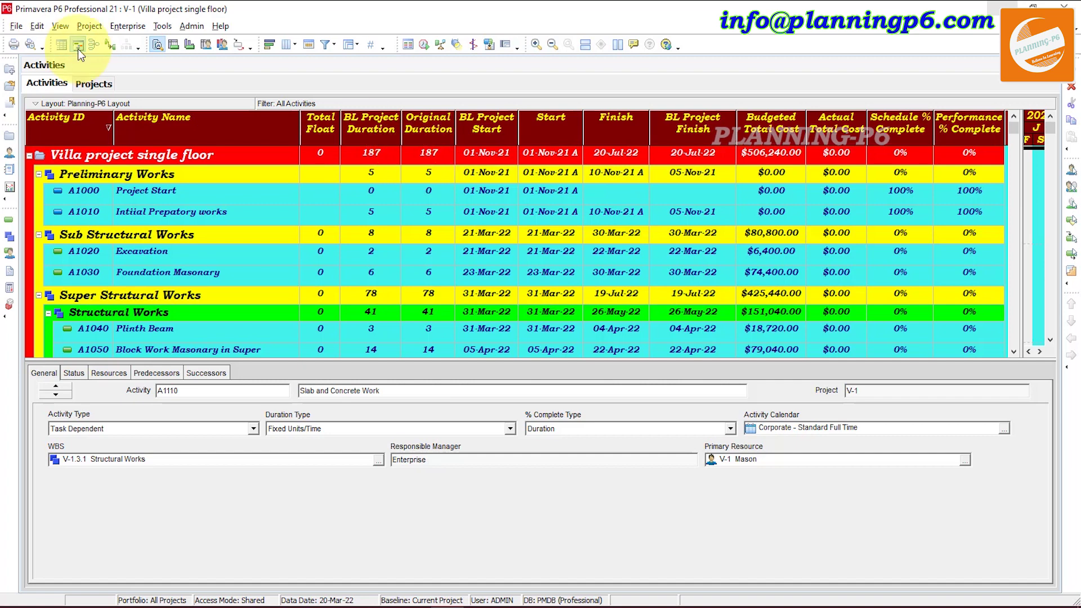
Copy project V-1 and paste it under REVISED SCHEDULE with default copy options.
{"action": "left_click", "coordinate": [93, 82]}
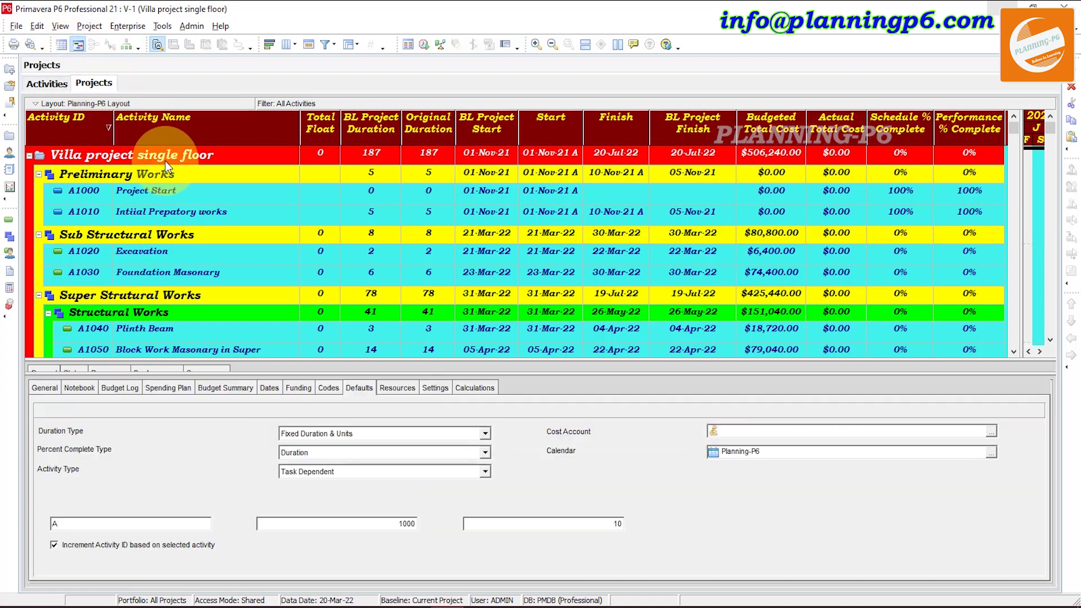
{"action": "scroll", "coordinate": [232, 258], "scroll_direction": "down", "scroll_amount": 2}
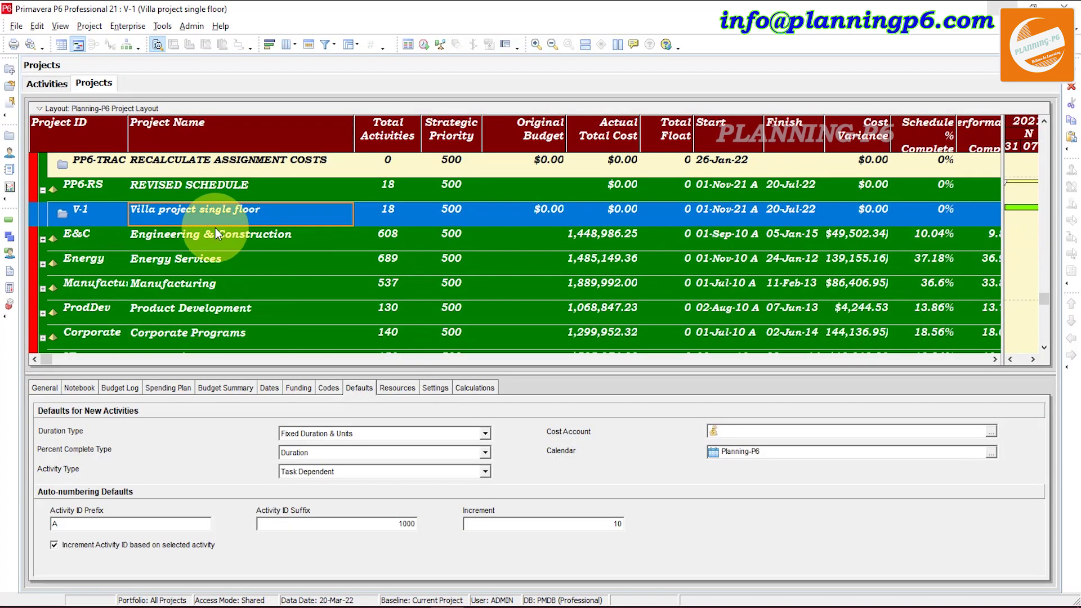
{"action": "right_click", "coordinate": [219, 214]}
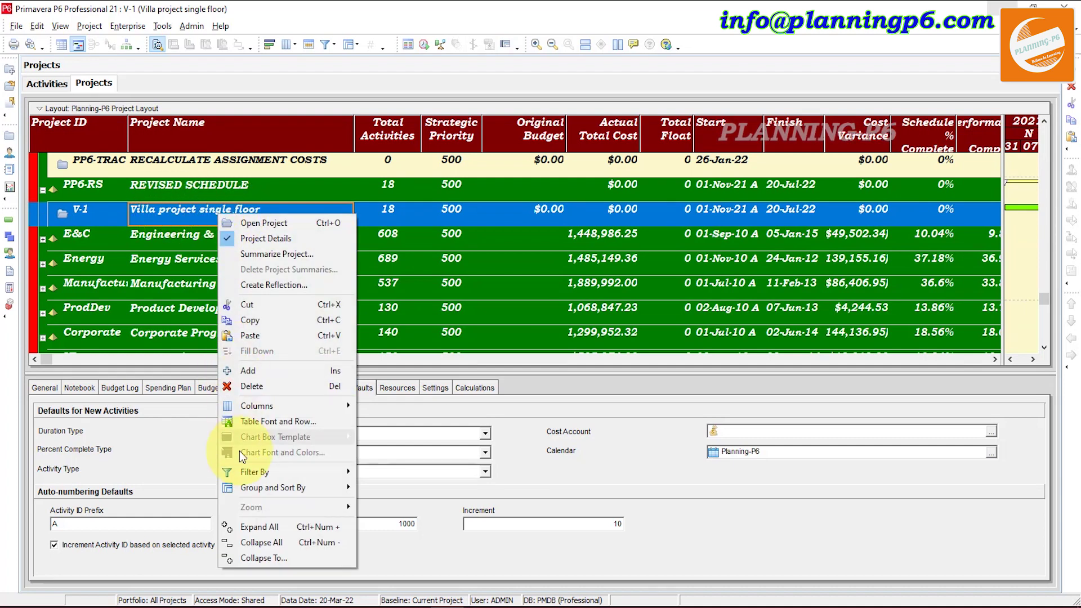
{"action": "left_click", "coordinate": [277, 321]}
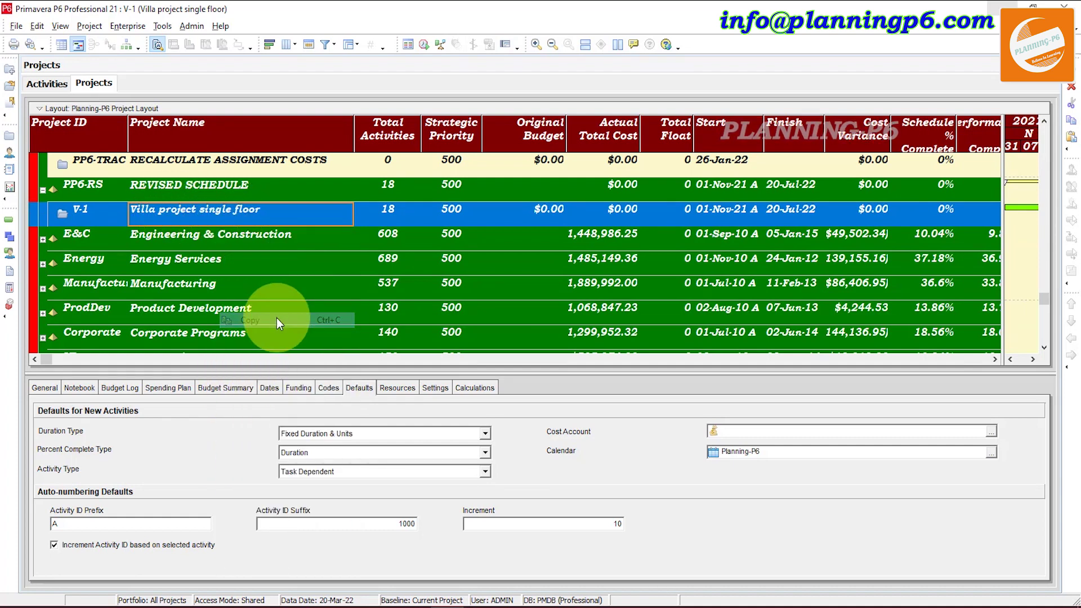
{"action": "left_click", "coordinate": [249, 187]}
{"action": "right_click", "coordinate": [249, 188]}
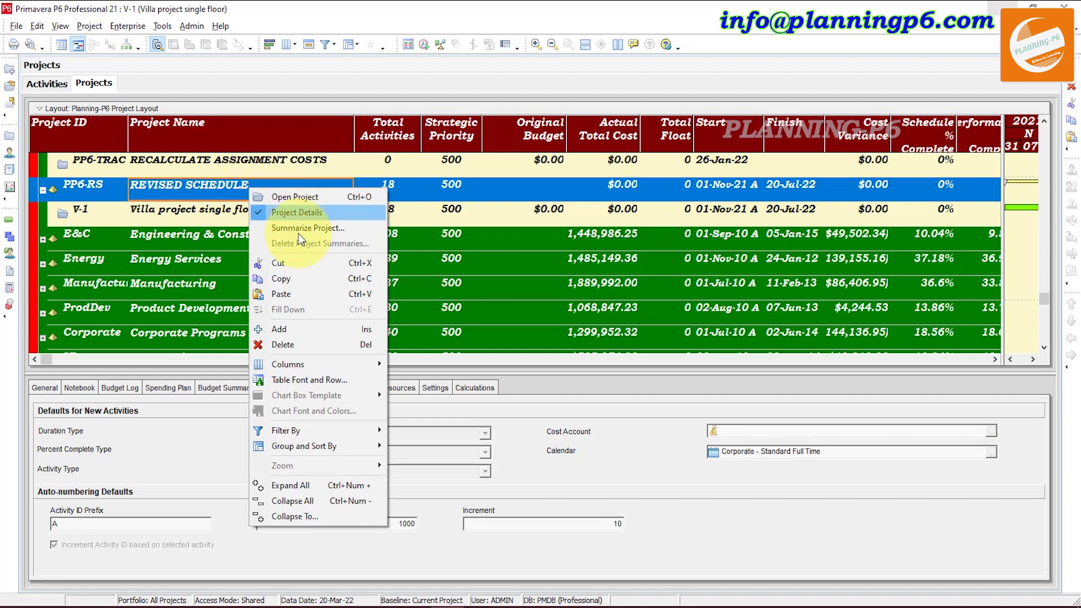
{"action": "left_click", "coordinate": [295, 295]}
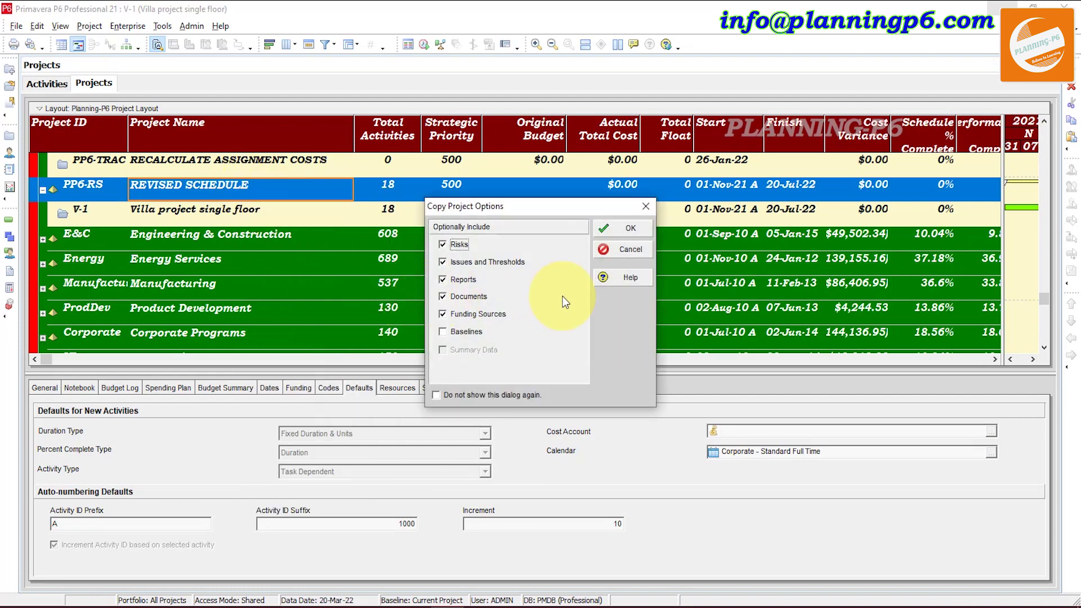
{"action": "left_click", "coordinate": [624, 230]}
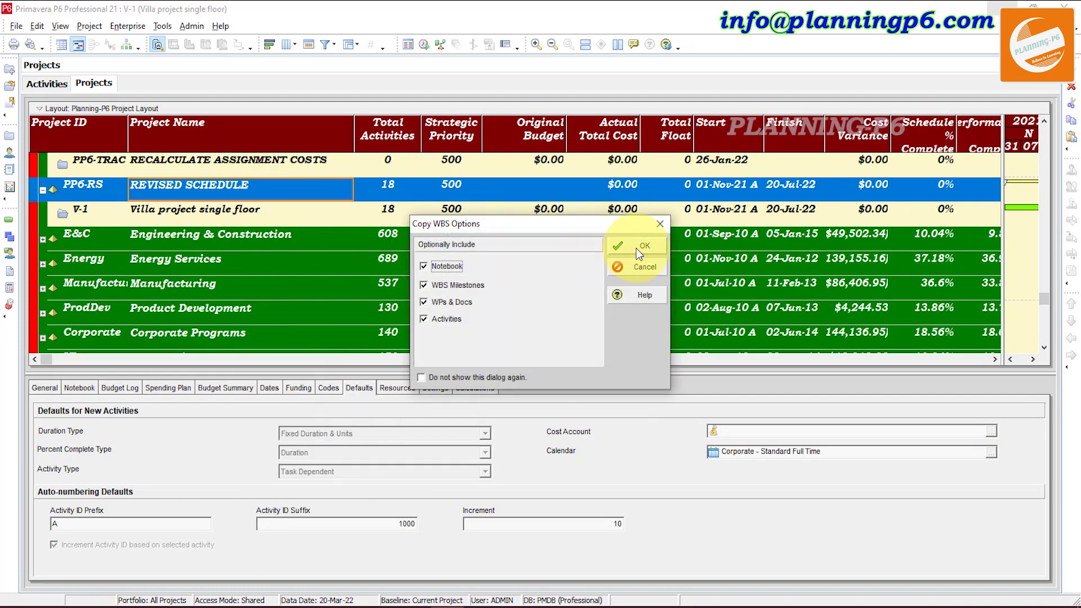
{"action": "left_click", "coordinate": [639, 246]}
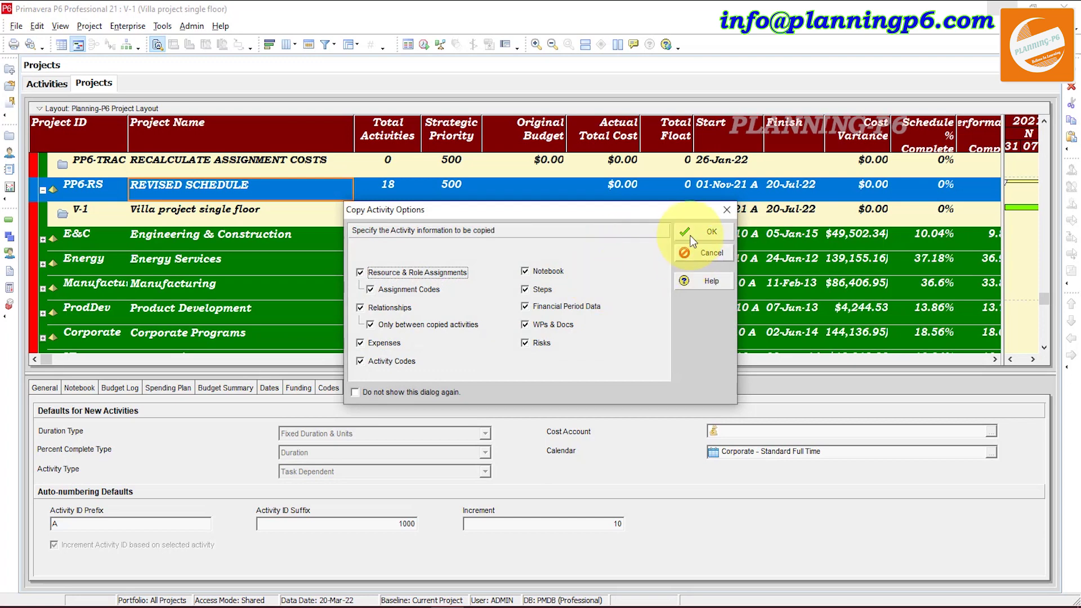
{"action": "left_click", "coordinate": [693, 231]}
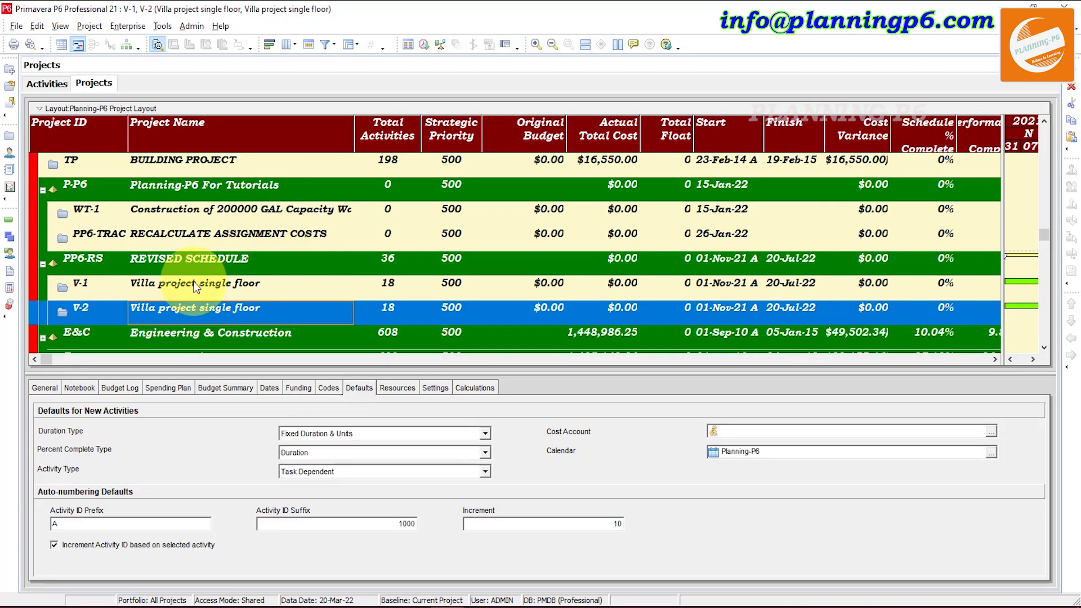
Rename the copy to Baseline-002 with ID BL-002, then open project V-1.
{"action": "left_click", "coordinate": [204, 313]}
{"action": "left_click_drag", "start_coordinate": [259, 308], "coordinate": [117, 311]}
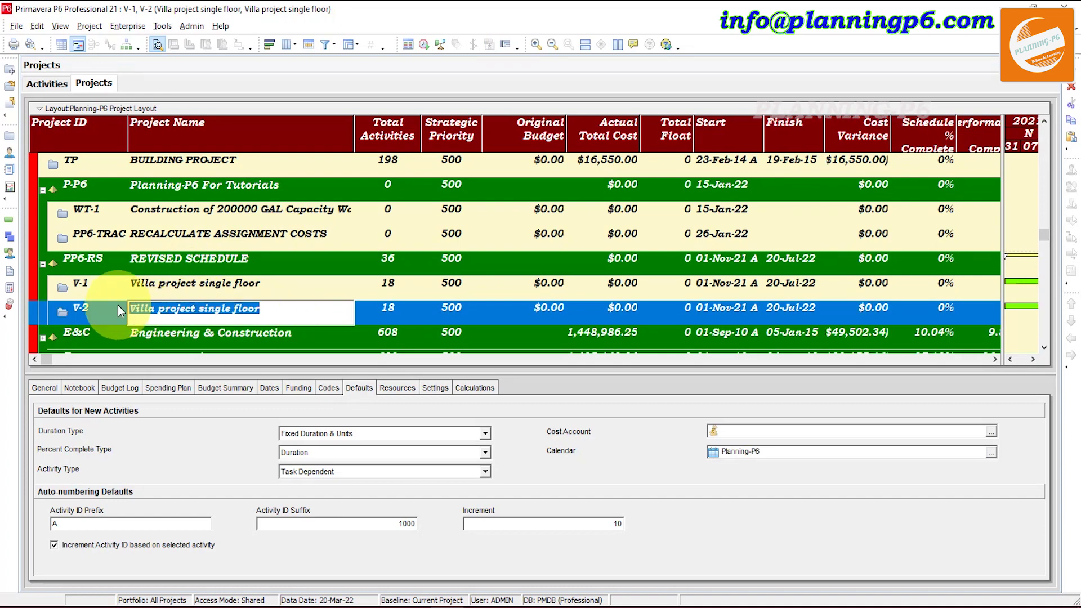
{"action": "type", "text": "Base"}
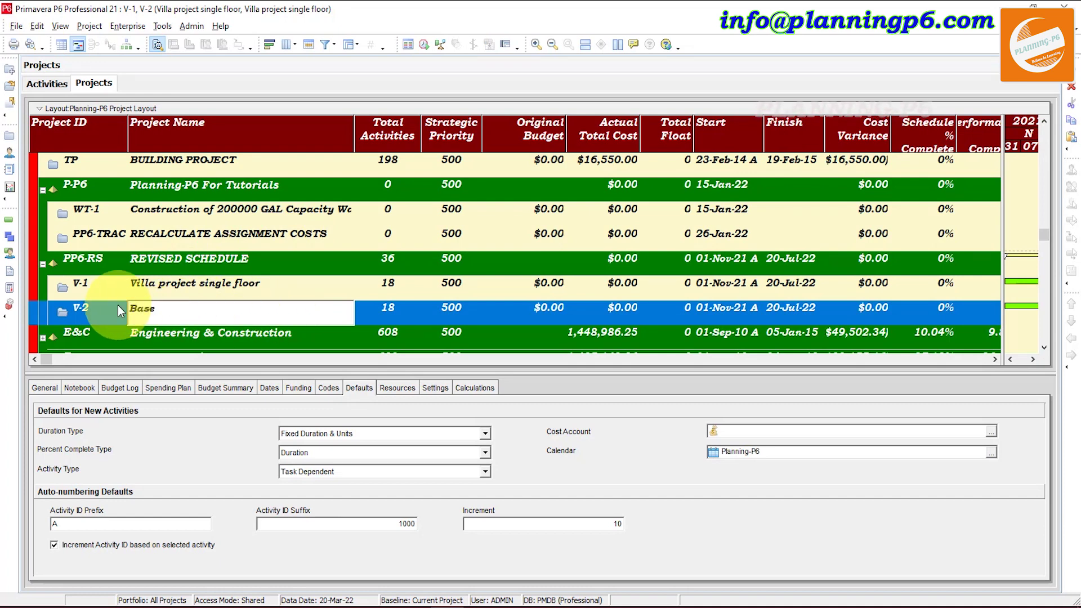
{"action": "type", "text": "line-002"}
{"action": "left_click", "coordinate": [102, 310]}
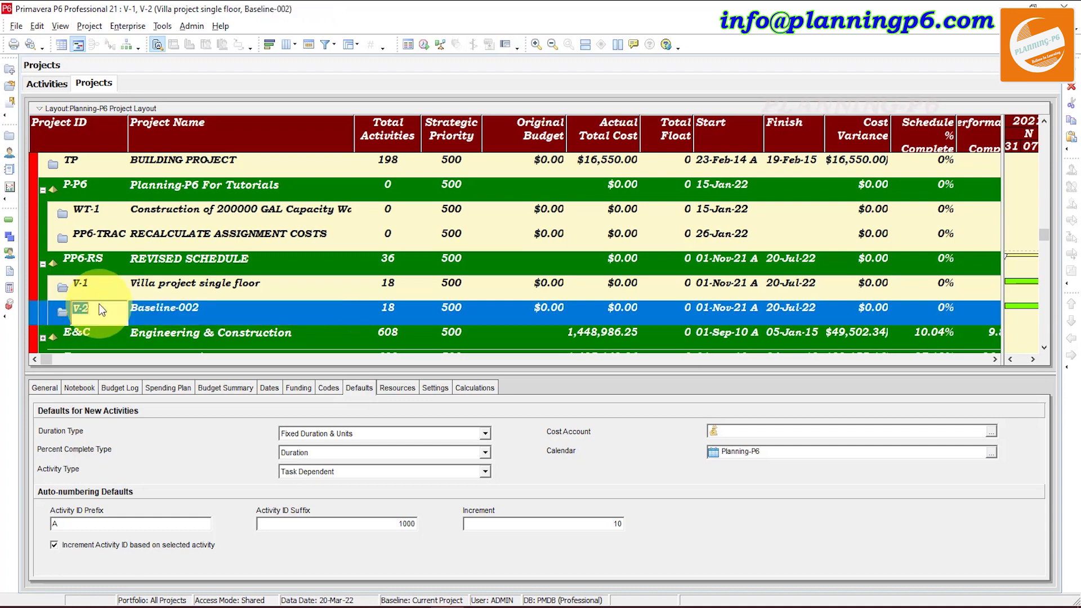
{"action": "type", "text": "BL-002"}
{"action": "left_click", "coordinate": [199, 304]}
{"action": "left_click", "coordinate": [209, 283]}
{"action": "right_click", "coordinate": [209, 282]}
{"action": "left_click", "coordinate": [263, 267]}
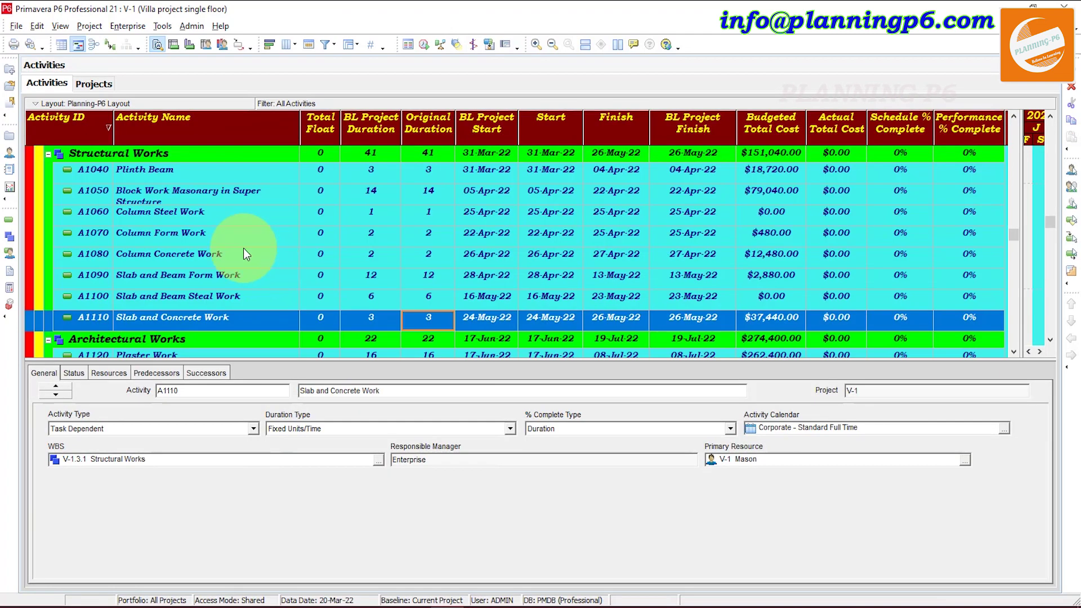
Add a baseline by converting project BL-002 Baseline-002 in Maintain Baselines.
{"action": "scroll", "coordinate": [338, 242], "scroll_direction": "up", "scroll_amount": 3}
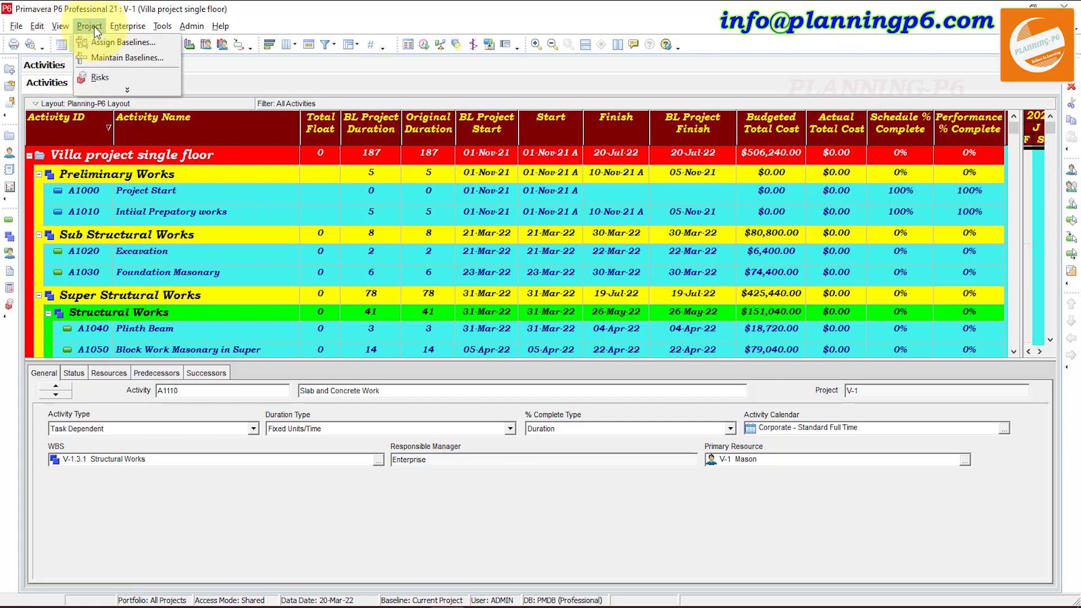
{"action": "left_click", "coordinate": [102, 55]}
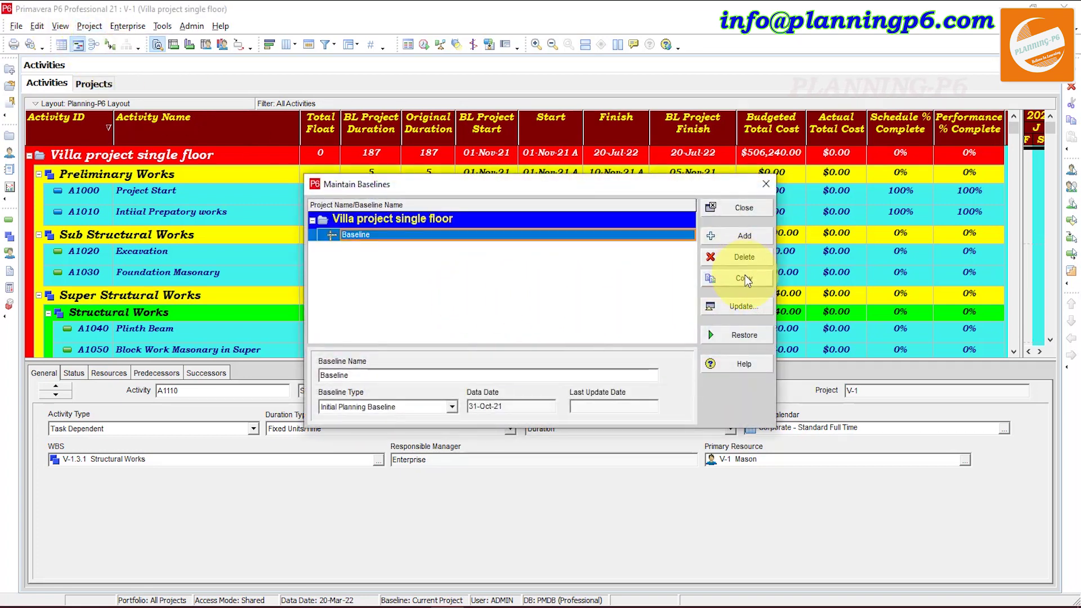
{"action": "left_click", "coordinate": [742, 237]}
{"action": "left_click", "coordinate": [434, 325]}
{"action": "left_click", "coordinate": [698, 279]}
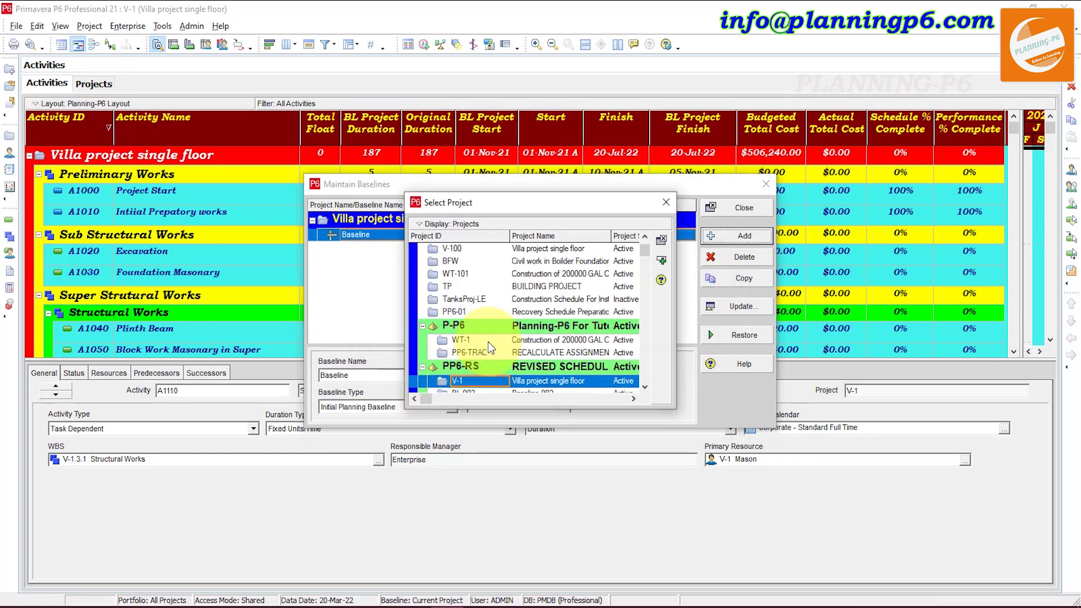
{"action": "scroll", "coordinate": [498, 339], "scroll_direction": "down", "scroll_amount": 1}
{"action": "left_click", "coordinate": [501, 356]}
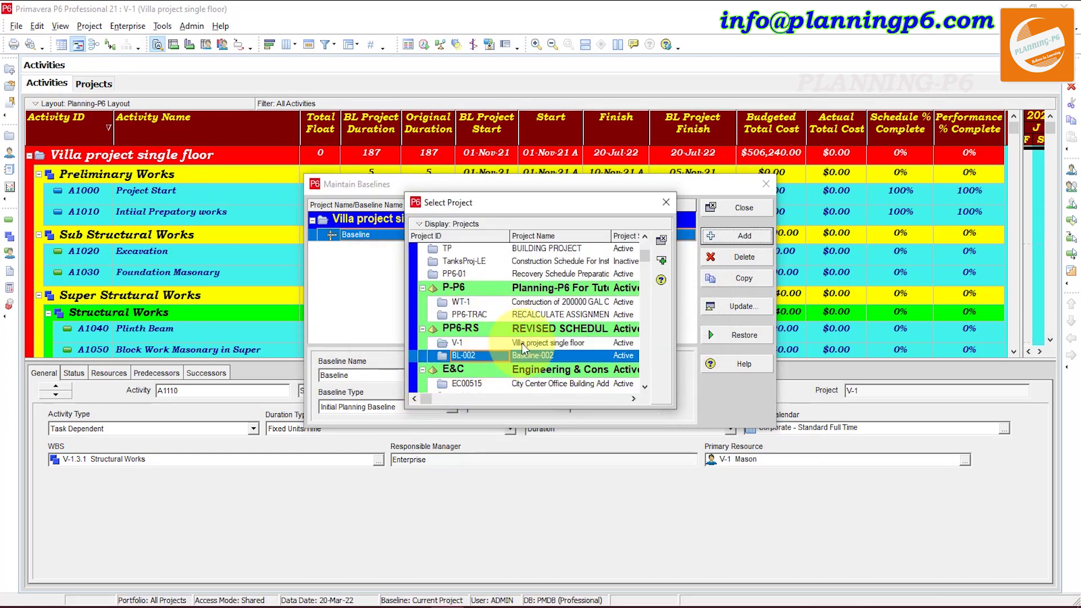
{"action": "left_click", "coordinate": [663, 241]}
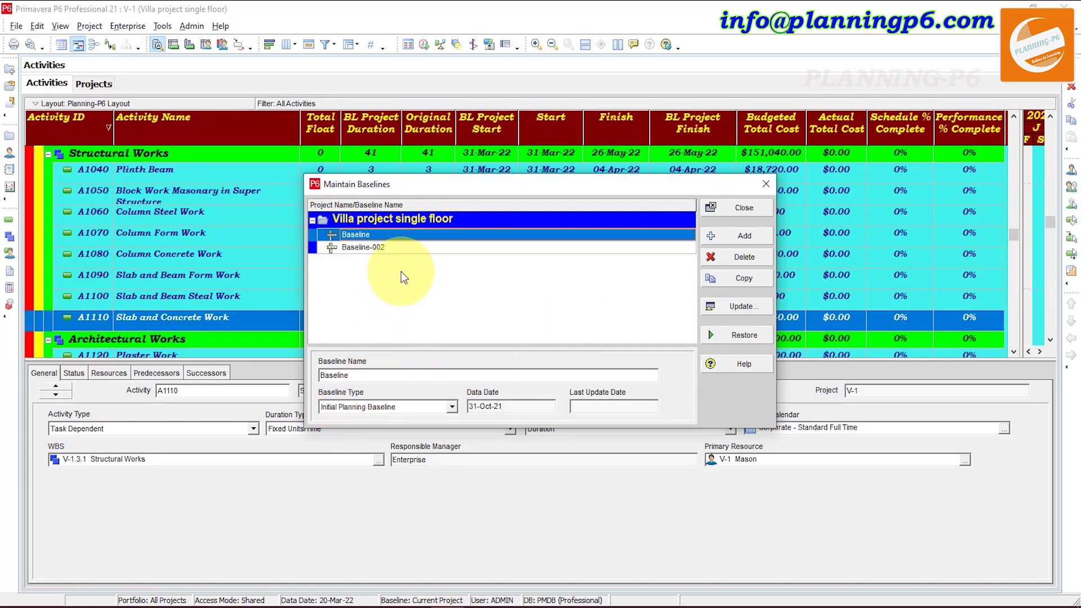
Set Baseline-002's baseline type to Mid Project Status Baseline and close.
{"action": "left_click", "coordinate": [408, 248]}
{"action": "left_click", "coordinate": [360, 407]}
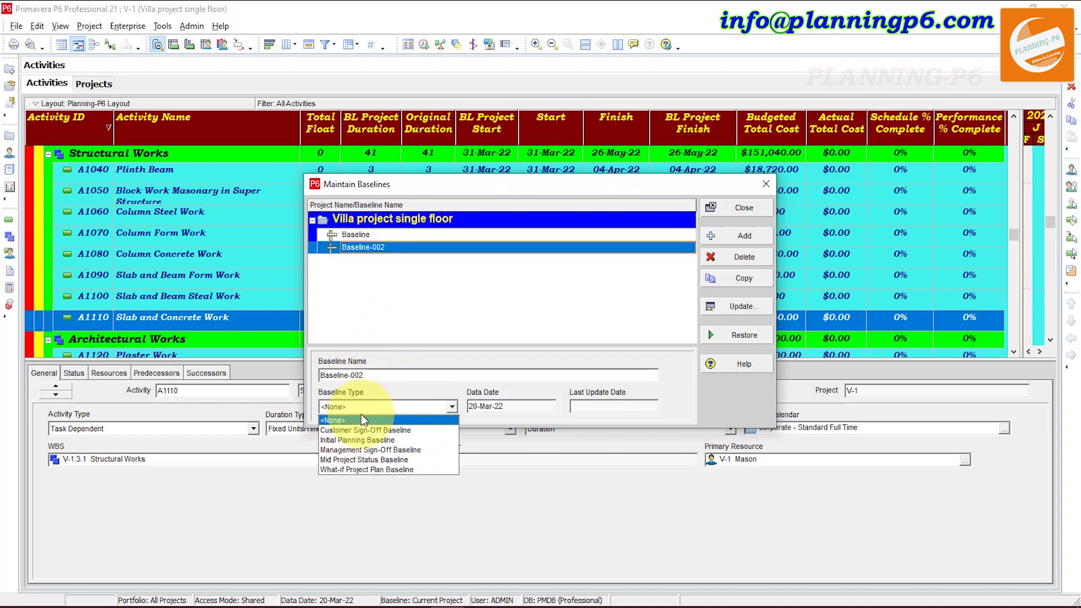
{"action": "left_click", "coordinate": [346, 460]}
{"action": "left_click", "coordinate": [744, 206]}
In Assign Baselines, set both Project Baseline and Primary baseline to Baseline-002.
{"action": "left_click", "coordinate": [89, 26]}
{"action": "left_click", "coordinate": [98, 43]}
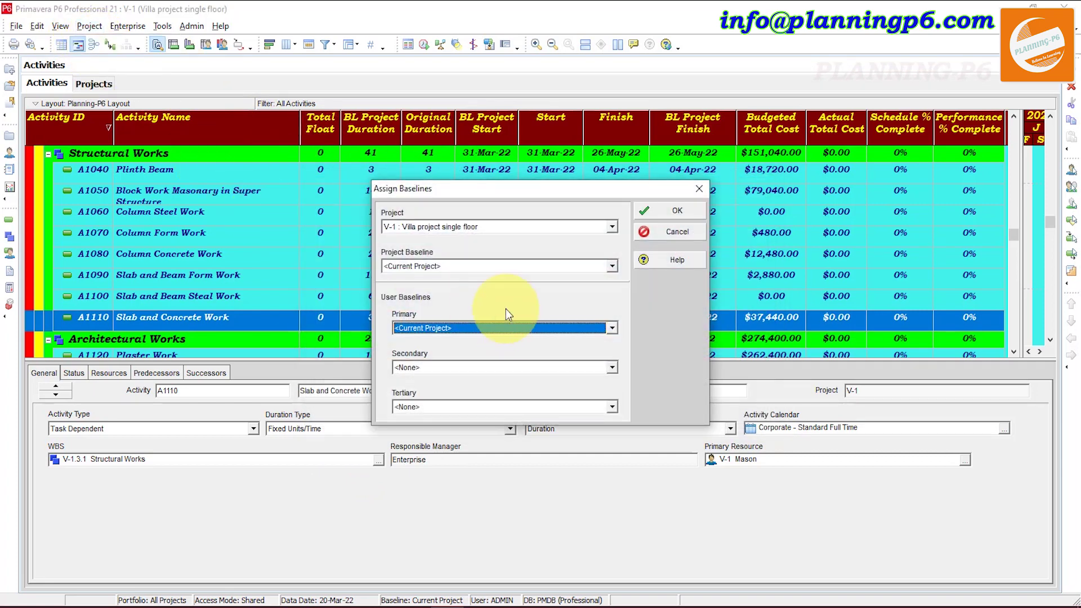
{"action": "left_click", "coordinate": [488, 266]}
{"action": "left_click", "coordinate": [461, 296]}
{"action": "left_click", "coordinate": [455, 328]}
{"action": "left_click", "coordinate": [435, 360]}
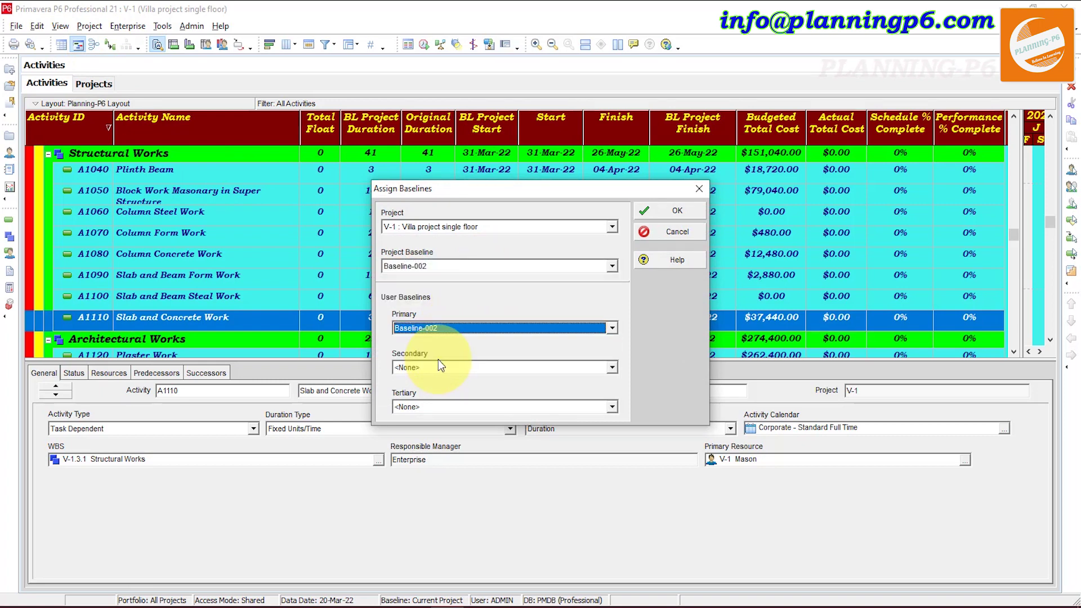
{"action": "left_click", "coordinate": [680, 214]}
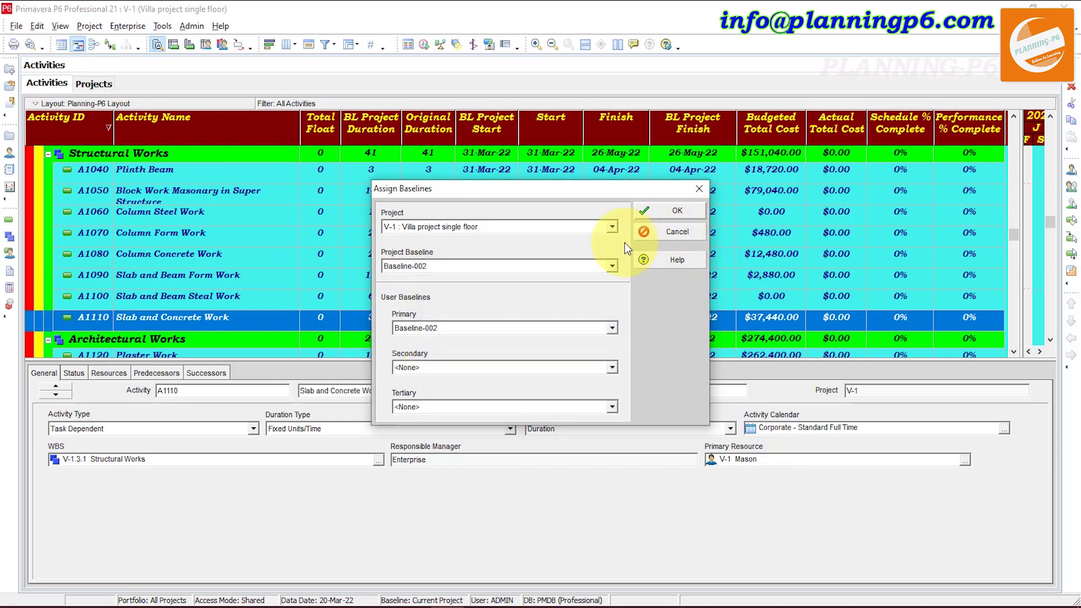
{"action": "scroll", "coordinate": [618, 224], "scroll_direction": "up", "scroll_amount": 3}
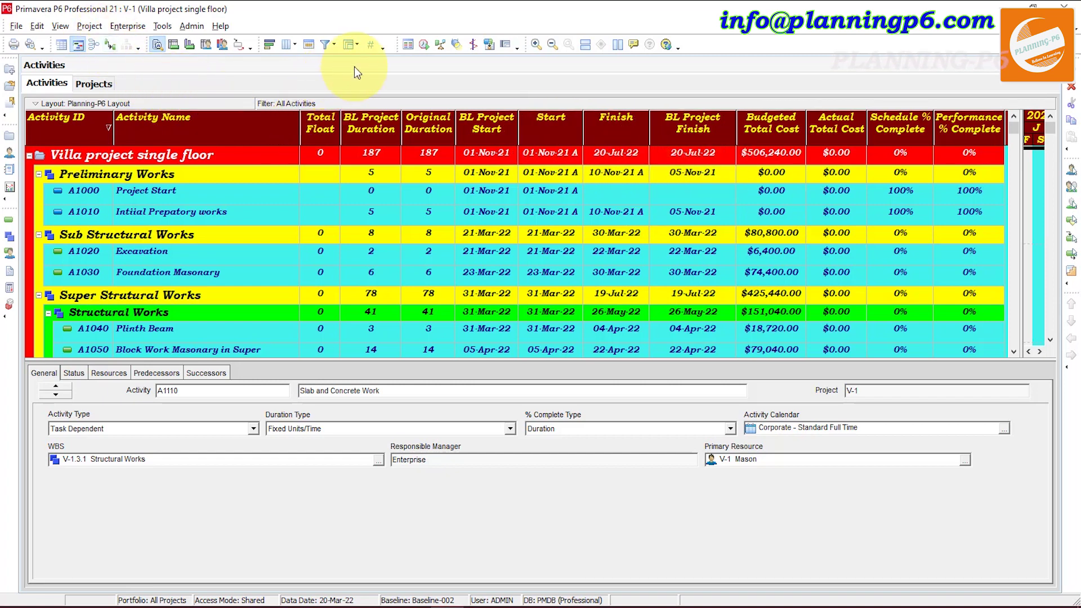
Schedule the project with the selected data date set to 25-Mar-22.
{"action": "left_click", "coordinate": [424, 45]}
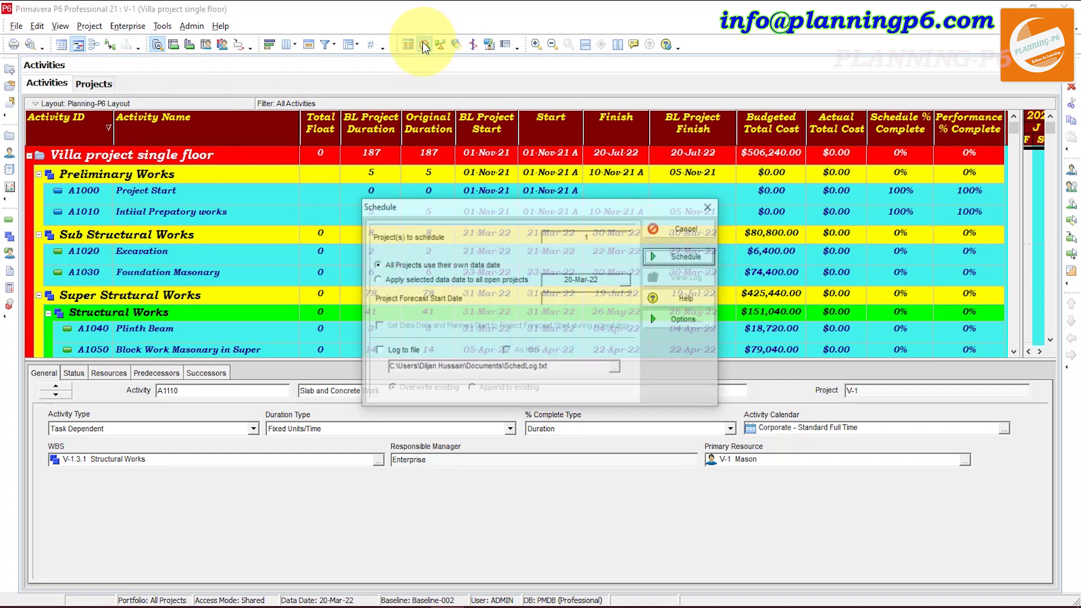
{"action": "left_click", "coordinate": [454, 279]}
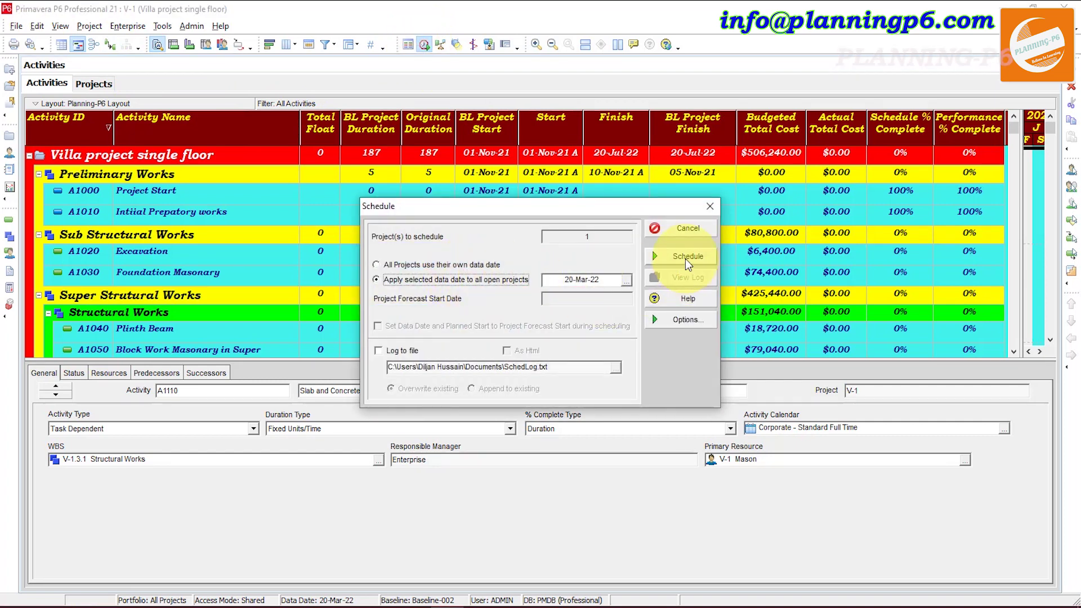
{"action": "left_click", "coordinate": [626, 280]}
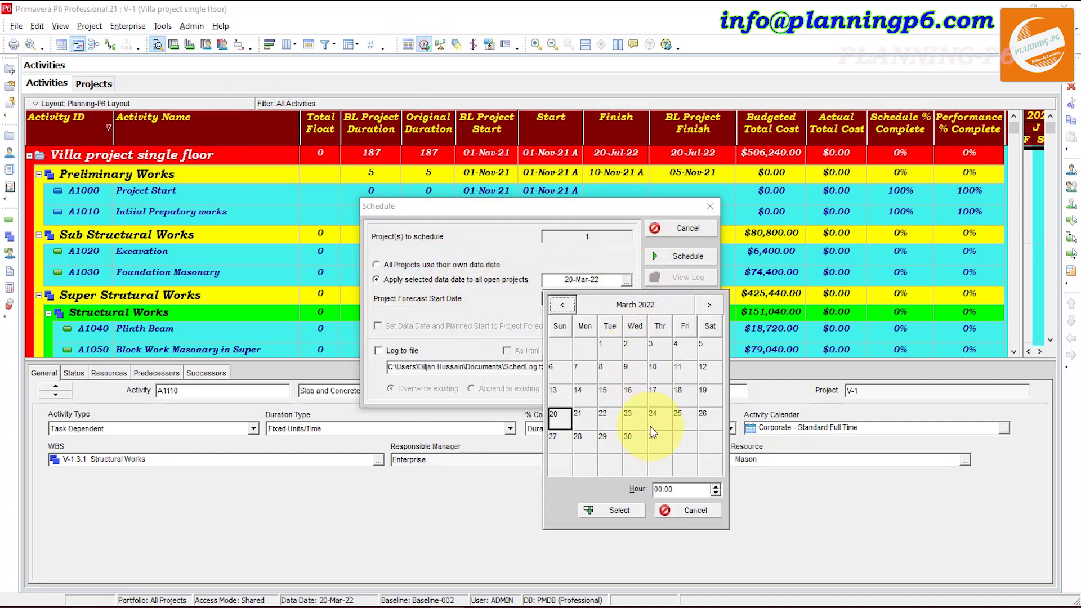
{"action": "left_click", "coordinate": [679, 416]}
{"action": "left_click", "coordinate": [618, 510]}
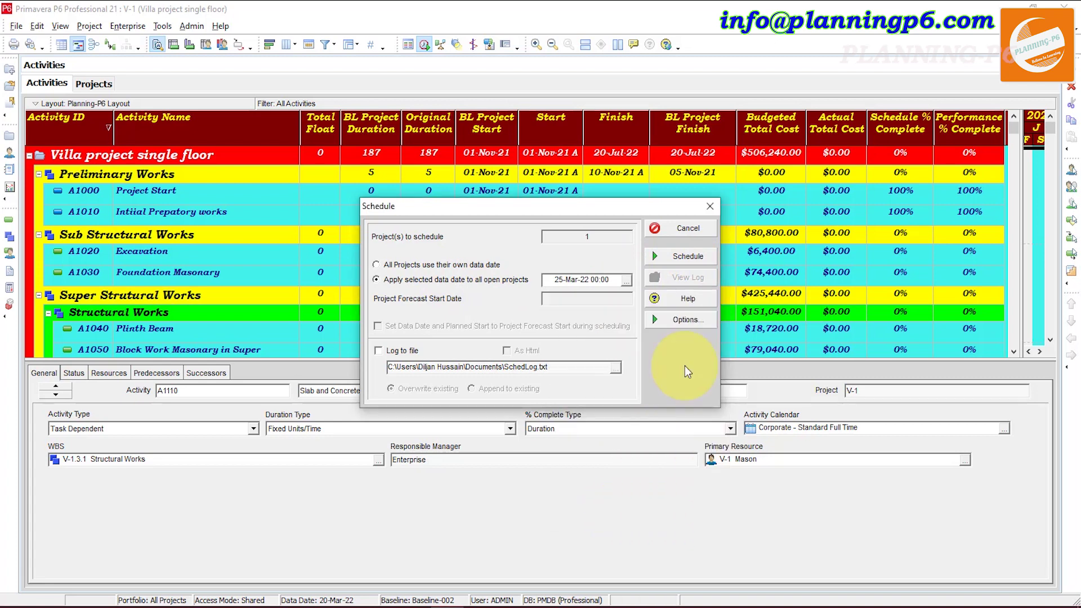
{"action": "left_click", "coordinate": [699, 258]}
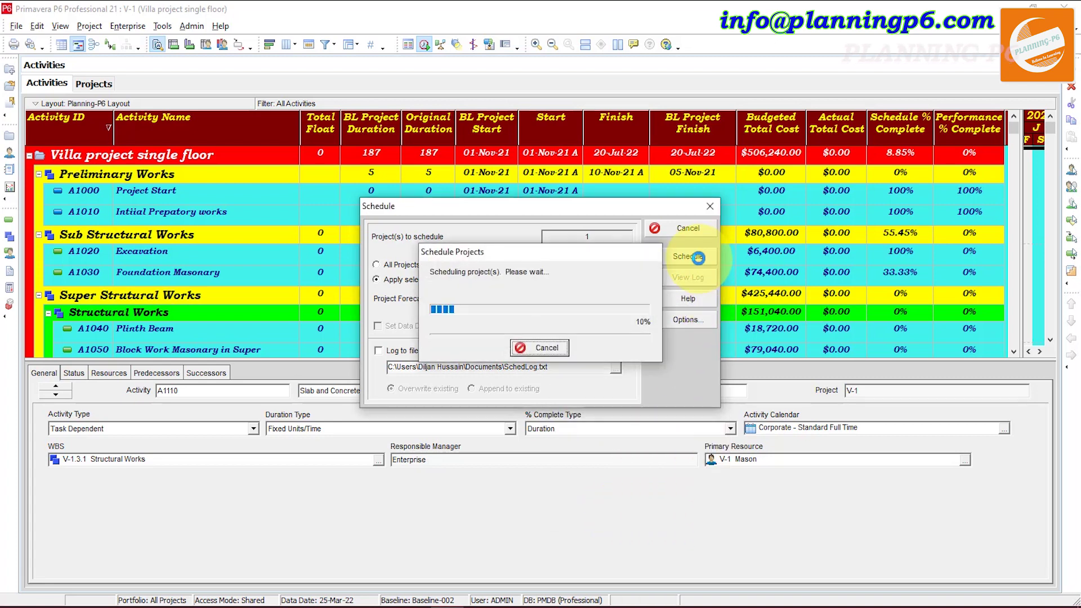